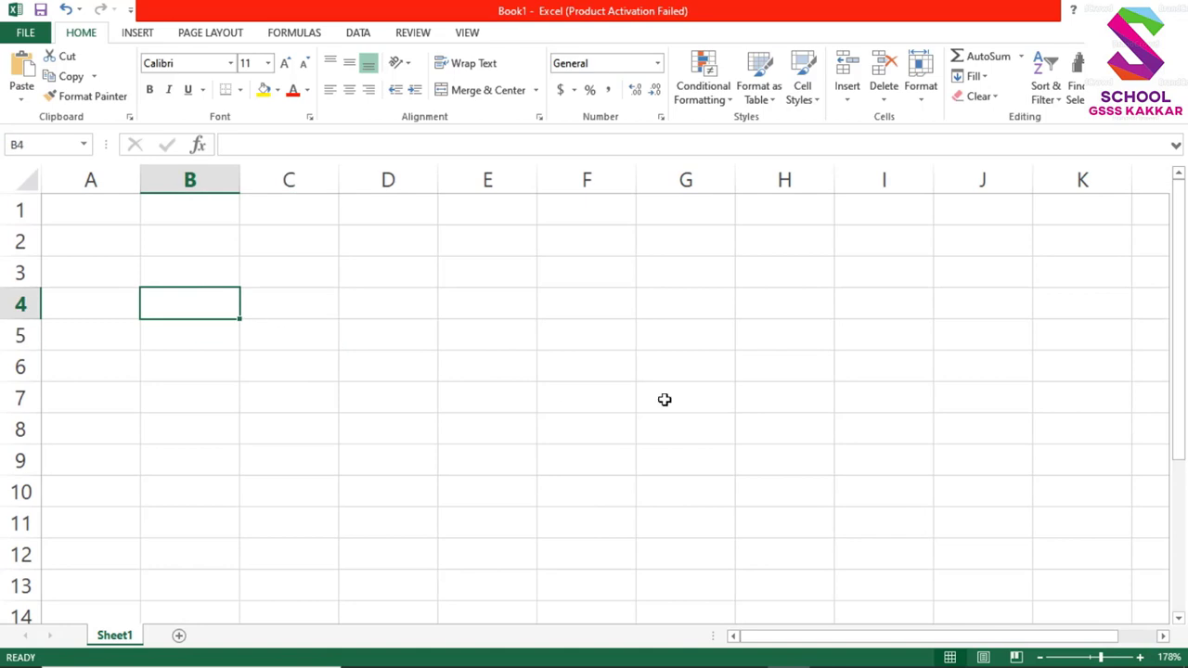
# - Examine the Nested If example slide against the blank worksheet, matching the slide's Marks and Grade layout to cells A1 and B1
pyautogui.click(106, 238)
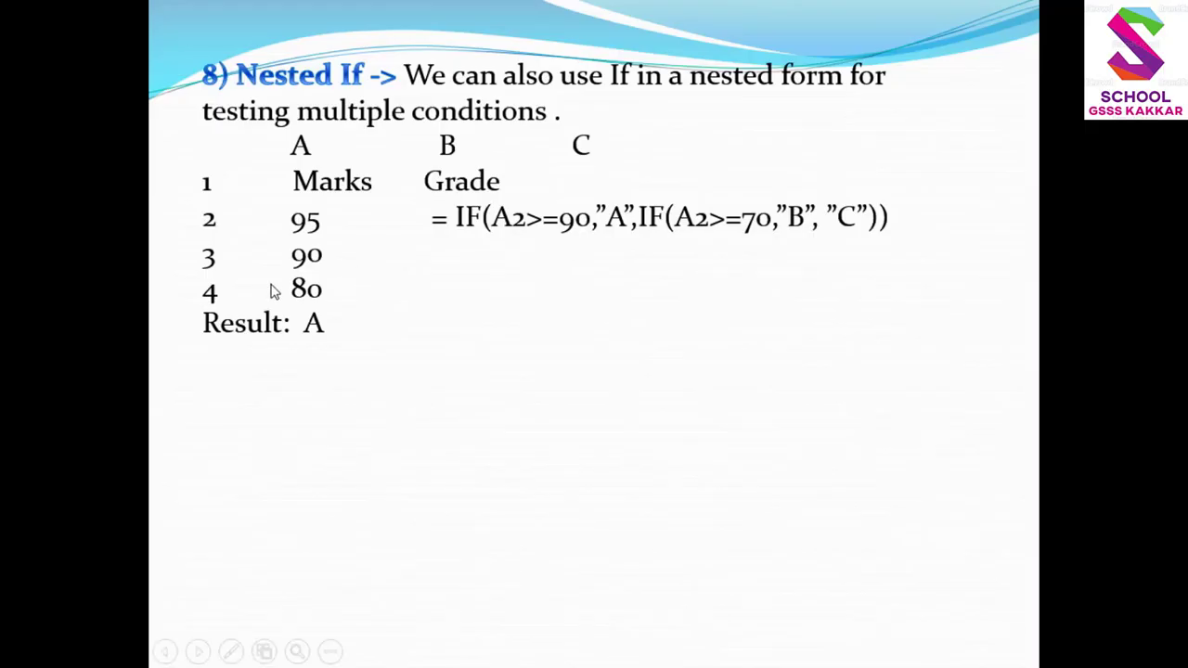
pyautogui.hotkey('alt', 'Tab')
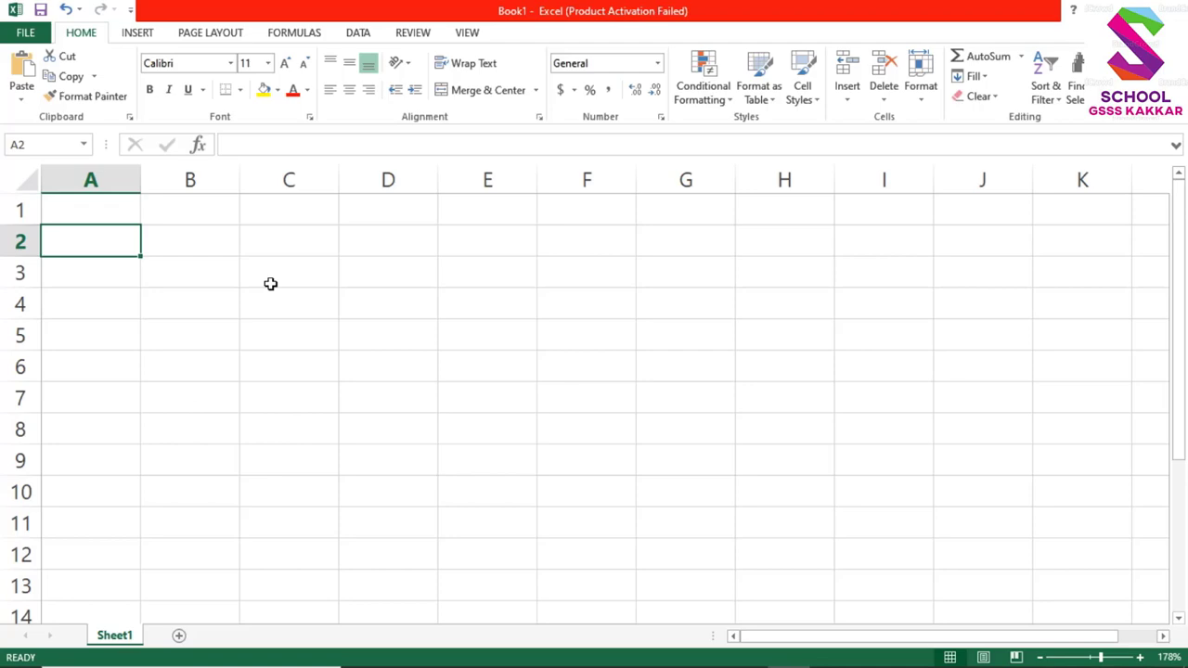
pyautogui.click(79, 210)
pyautogui.hotkey('alt', 'Tab')
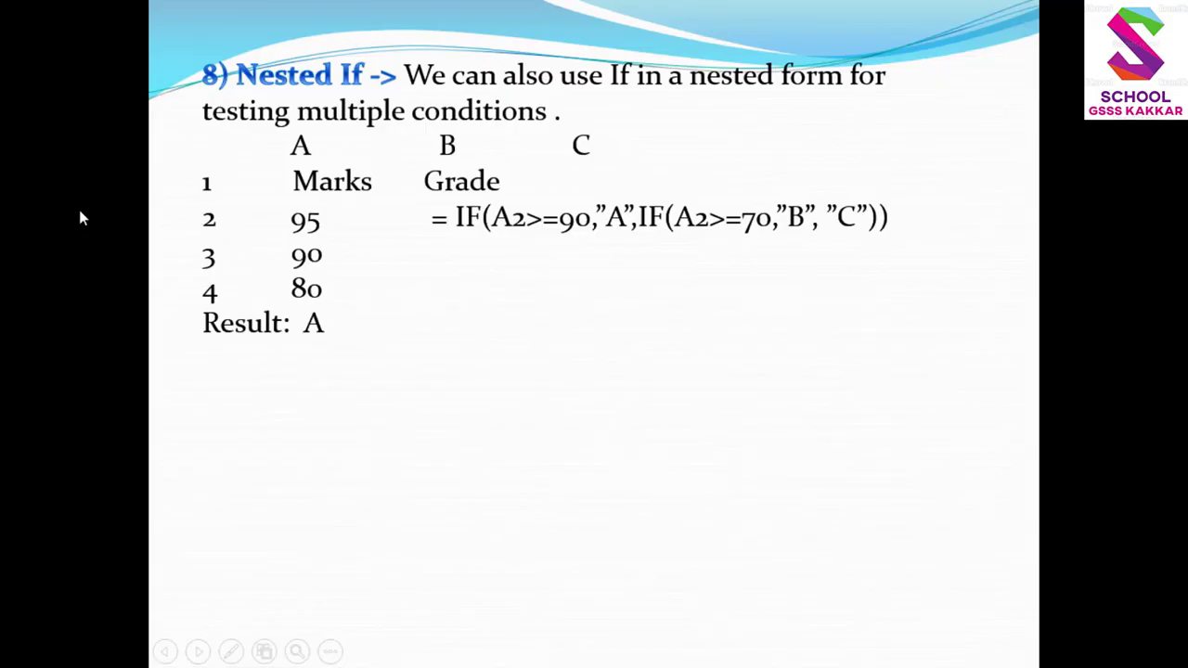
pyautogui.hotkey('alt', 'Tab')
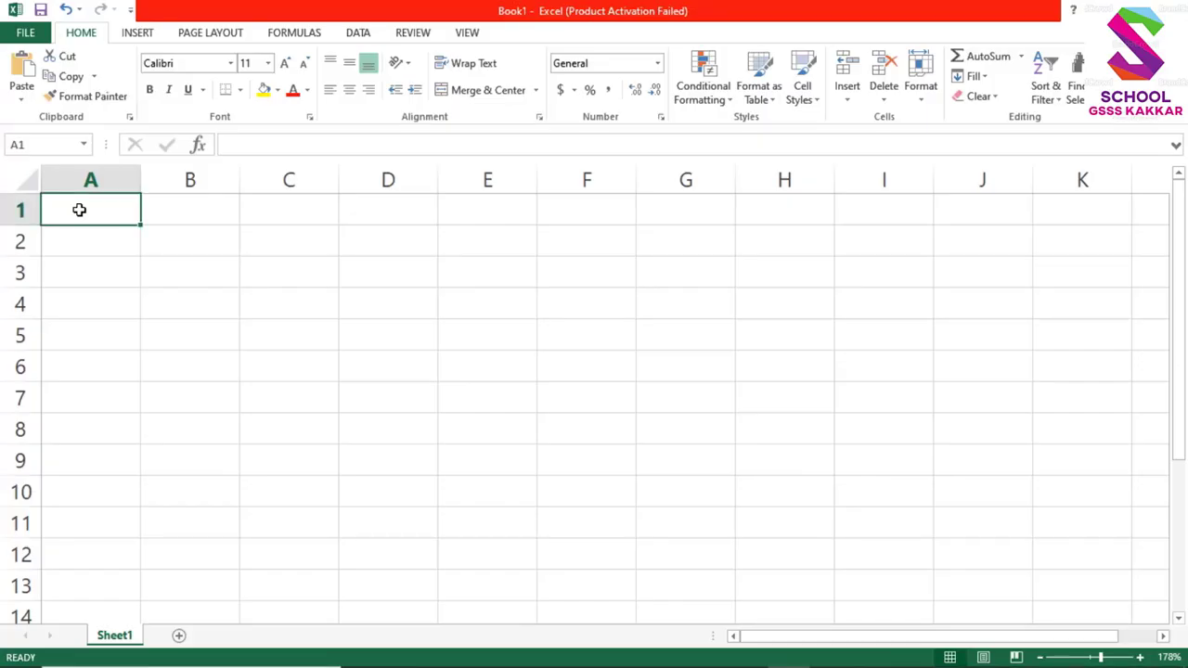
pyautogui.press('Right')
pyautogui.hotkey('alt', 'Tab')
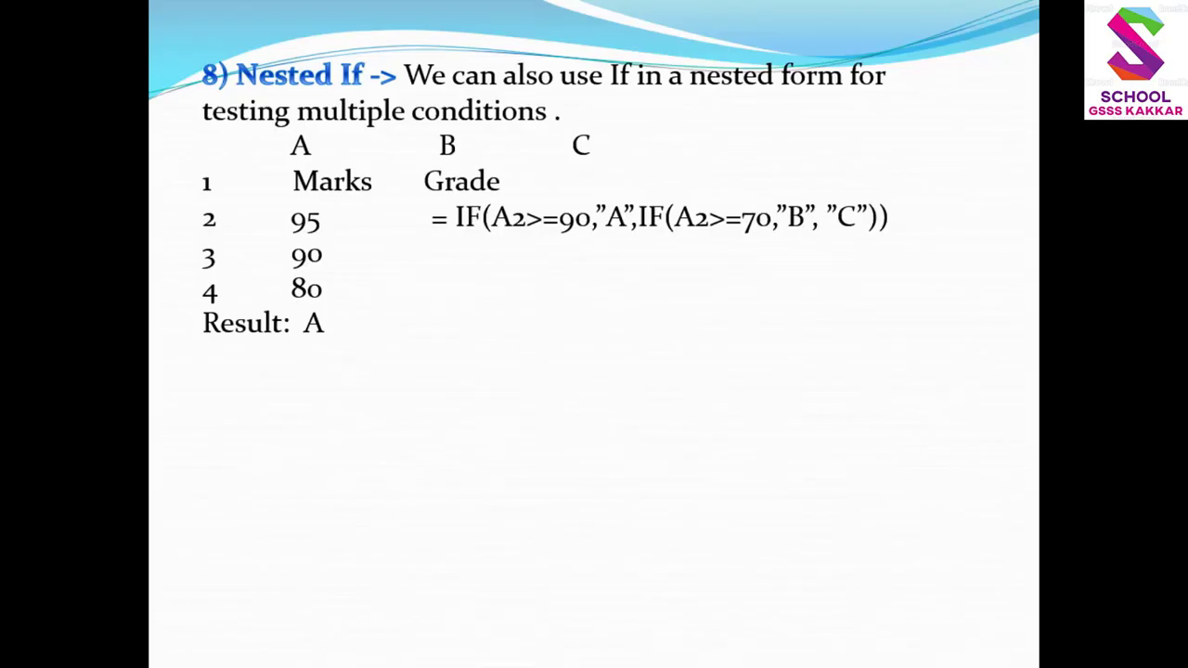
pyautogui.hotkey('alt', 'Tab')
pyautogui.press('Left')
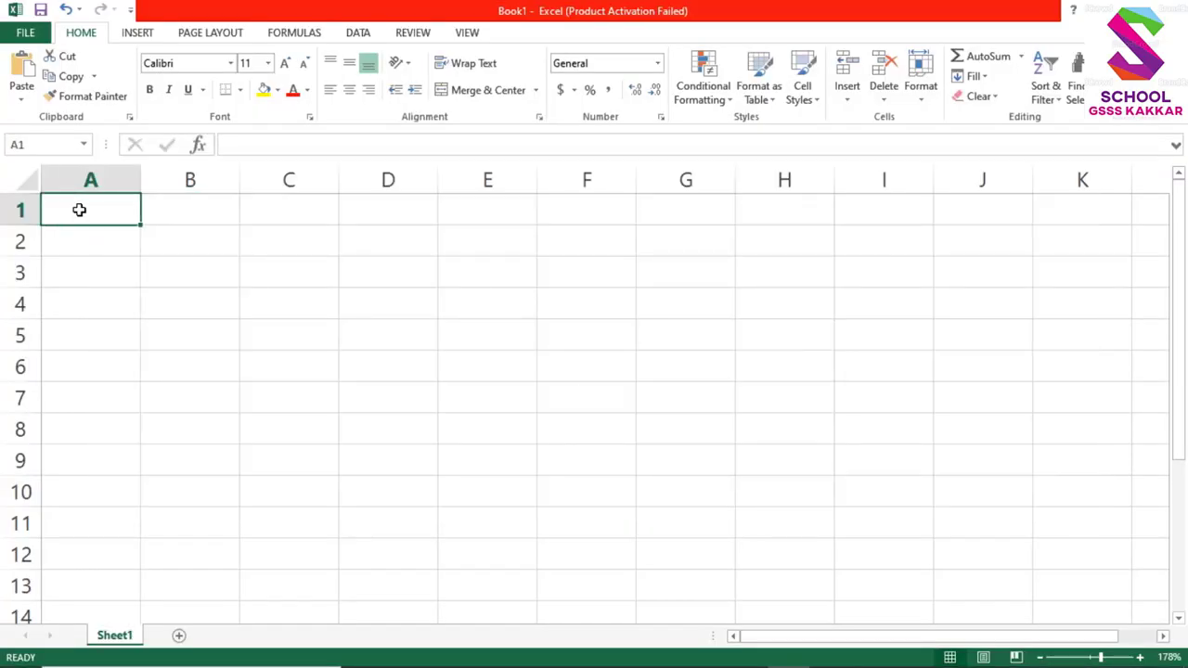
pyautogui.hotkey('alt', 'Tab')
pyautogui.hotkey('alt', 'Tab')
# - Enter the column headers Marks in cell A1 and Grade in cell B1
pyautogui.write('Marks')
pyautogui.press('Tab')
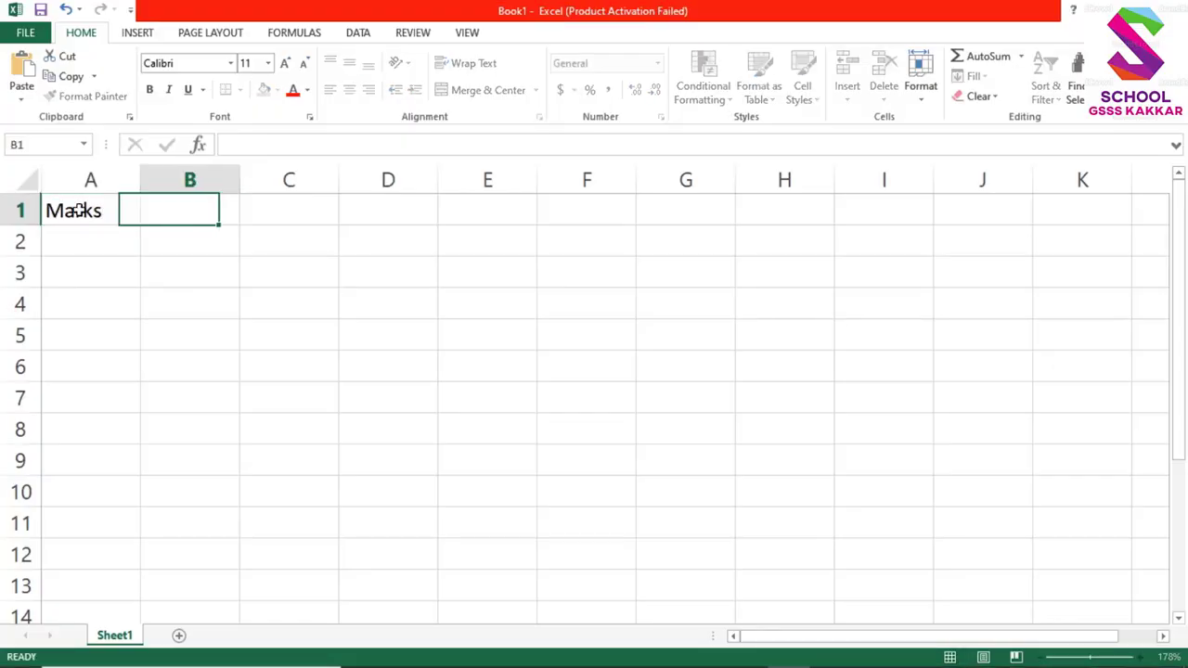
pyautogui.write('Grade')
pyautogui.press('Return')
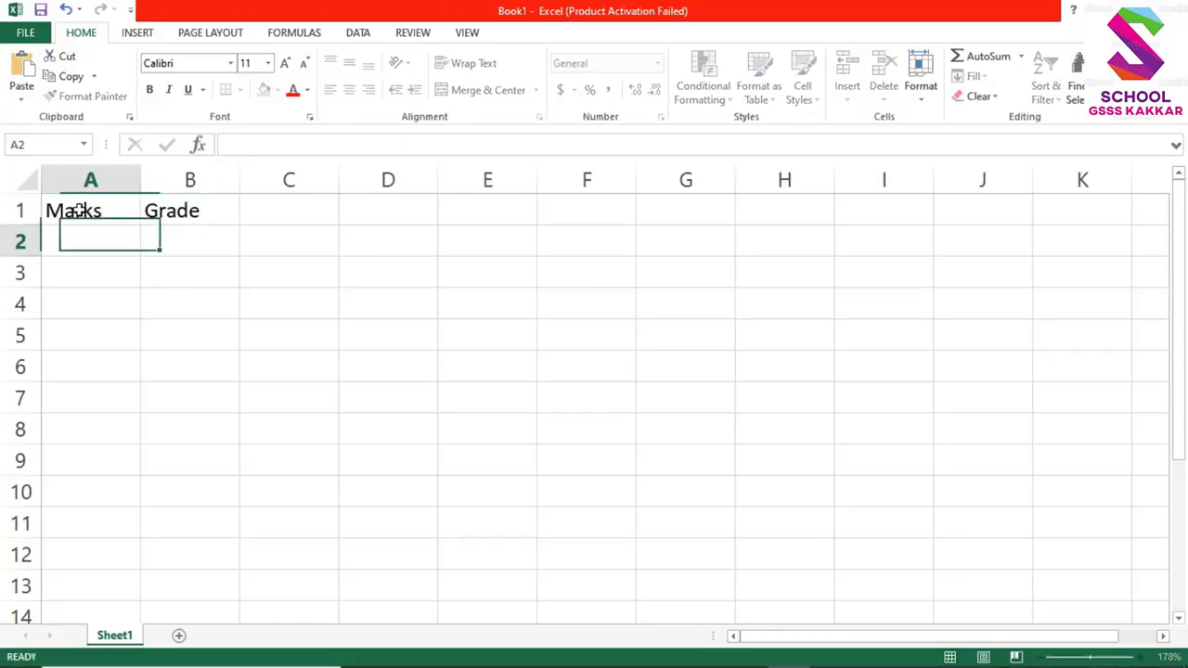
pyautogui.write('645')
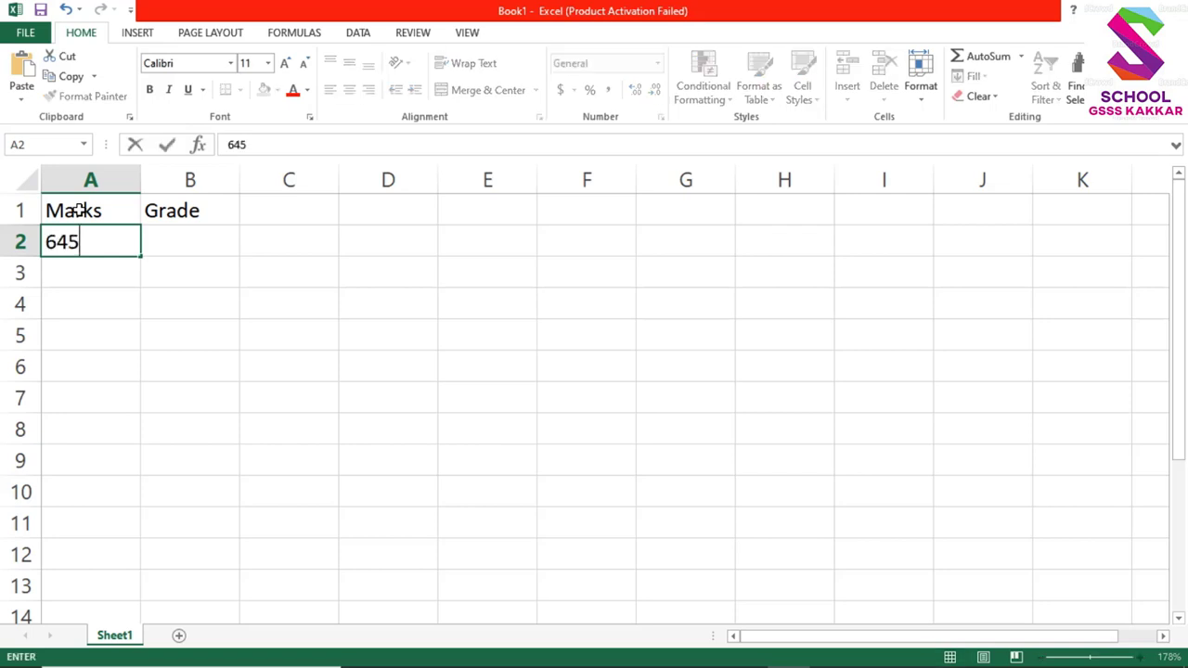
pyautogui.press('Return')
pyautogui.click(93, 238)
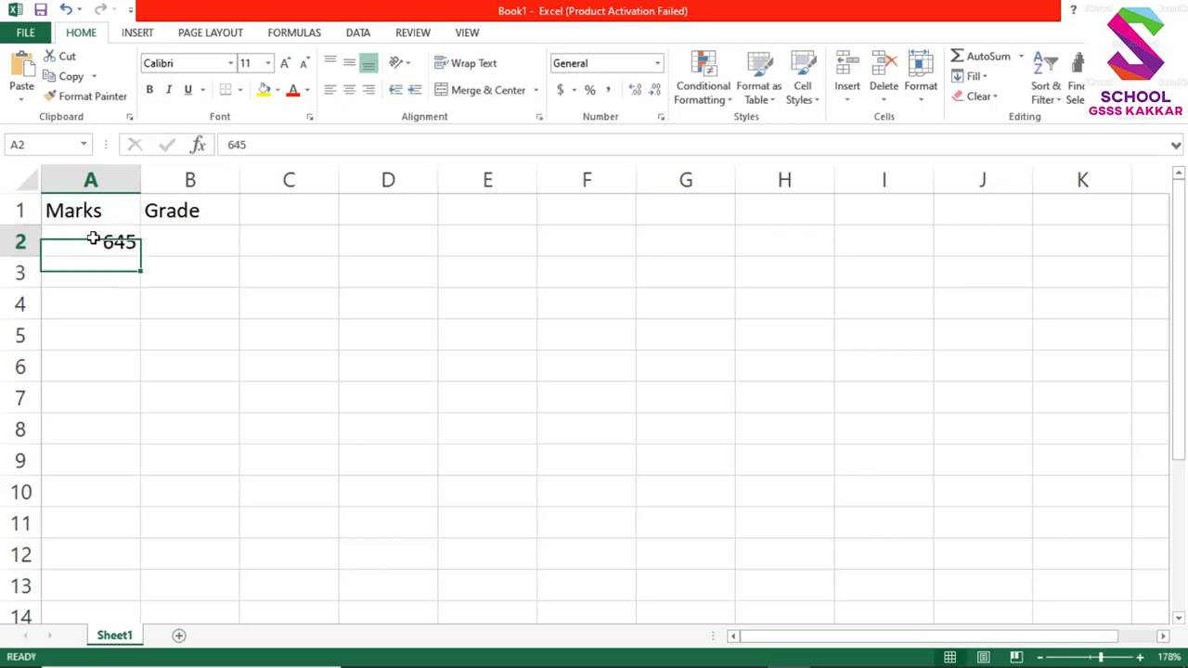
pyautogui.press('BackSpace')
# - Enter the marks 35, 35, 76 and 90 in cells A2 to A5
pyautogui.write('35')
pyautogui.press('Return')
pyautogui.write('35]')
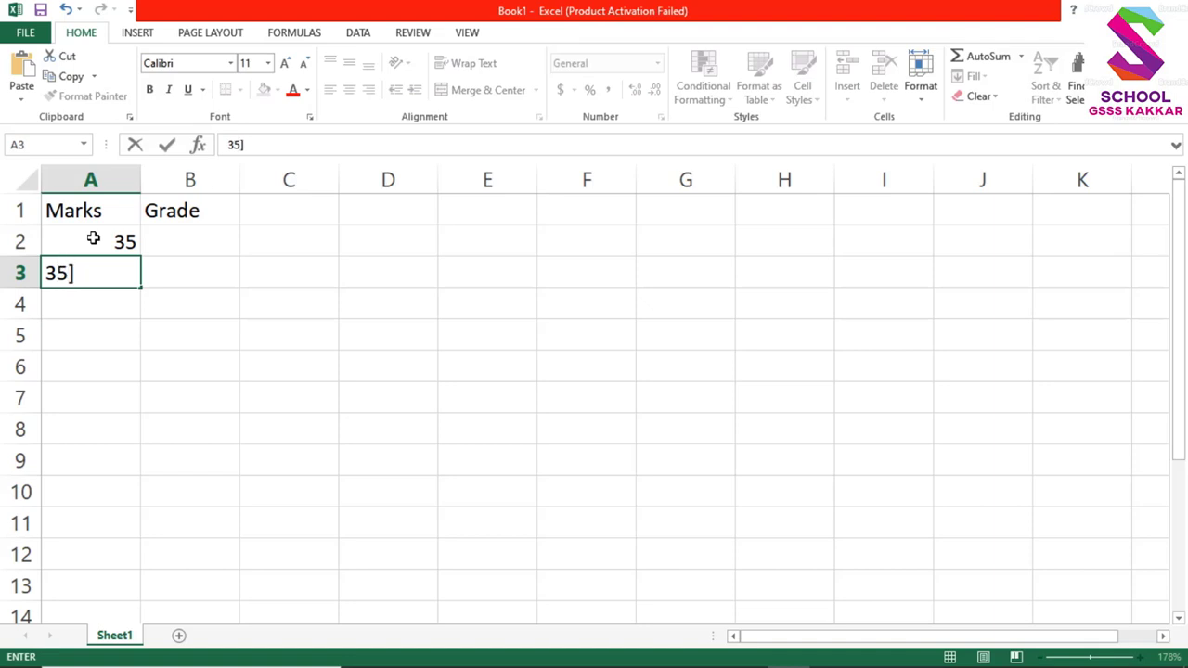
pyautogui.press('BackSpace')
pyautogui.press('Return')
pyautogui.write('76')
pyautogui.press('Return')
pyautogui.write('90')
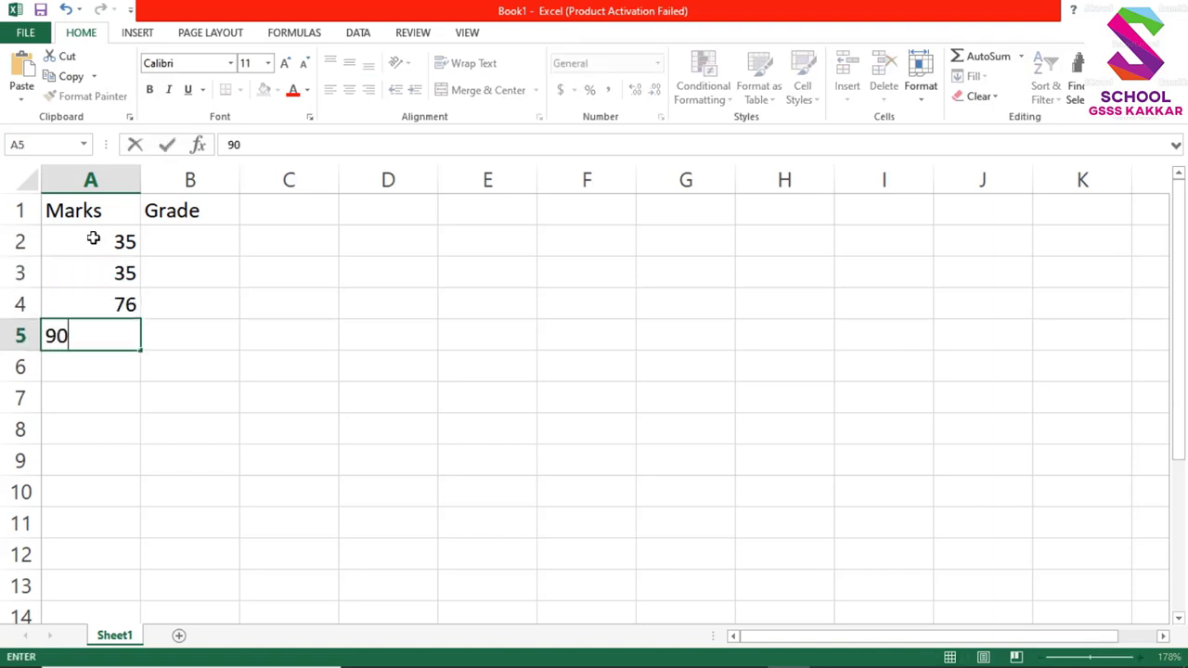
pyautogui.press('Return')
# - Enter the nested grading formula =IF(A2>=90,"A",IF(A2>=70,"B","C")) in cell B2
pyautogui.click(195, 246)
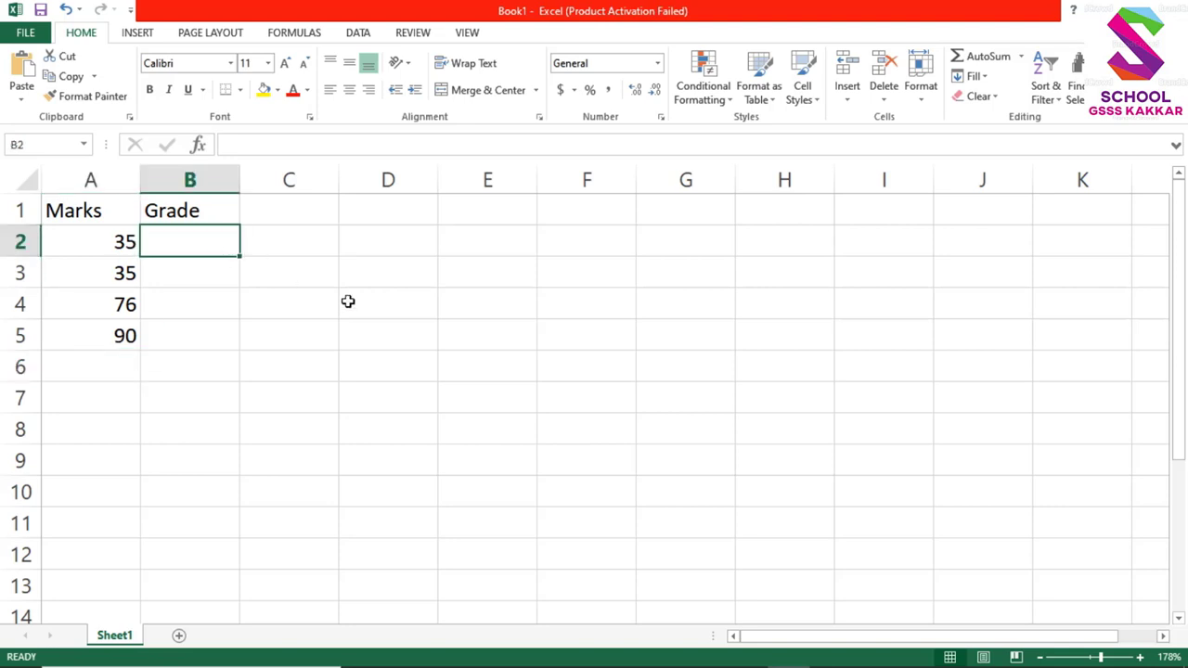
pyautogui.write('=')
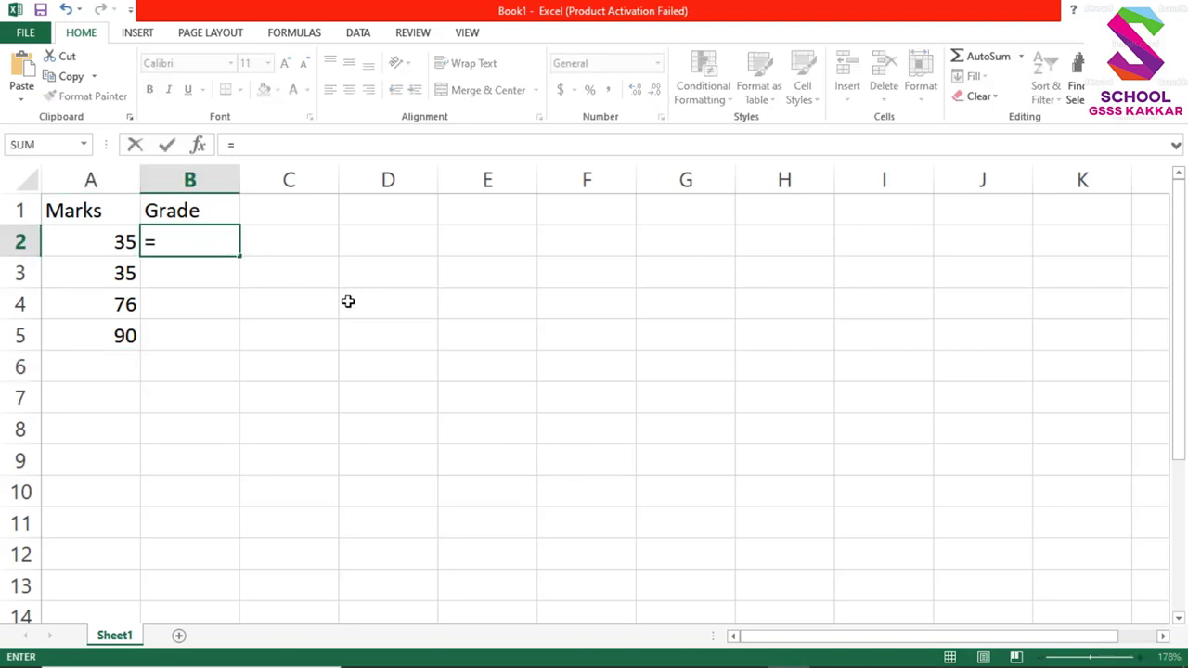
pyautogui.write('IF')
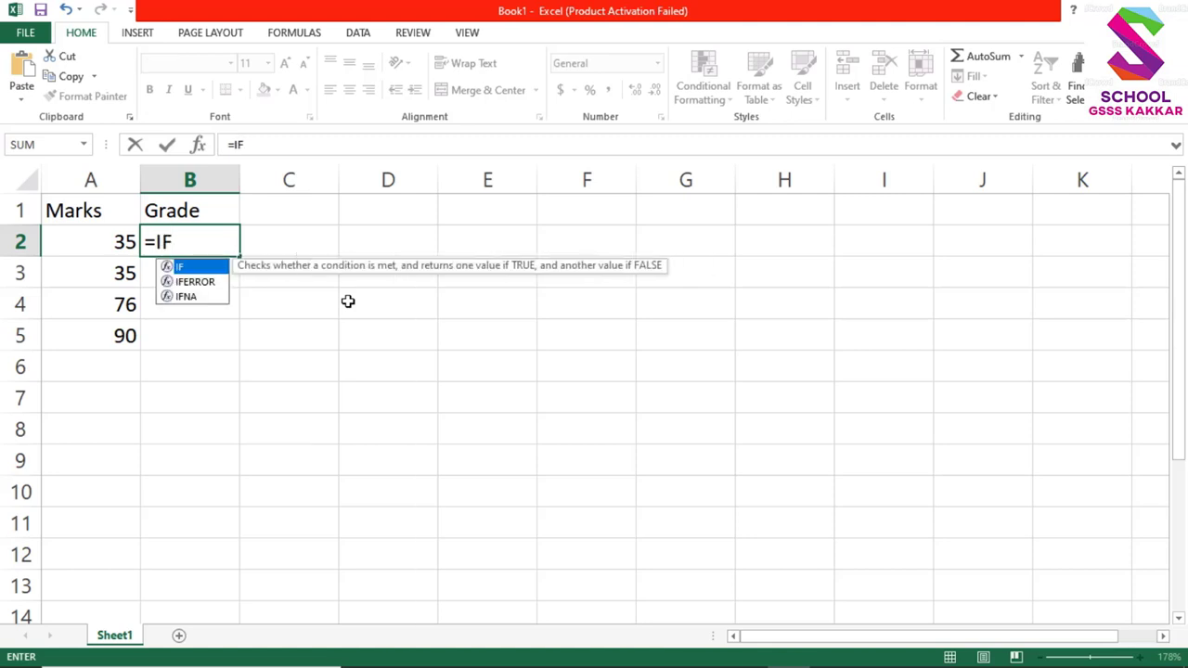
pyautogui.write('(A')
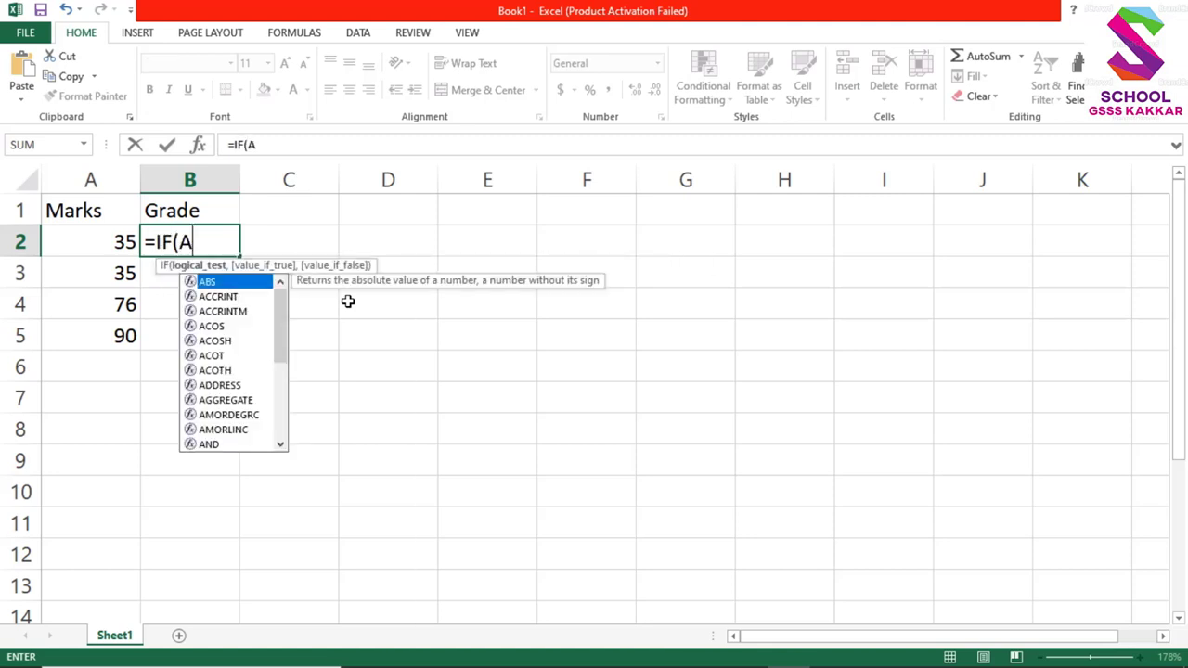
pyautogui.write('2>=')
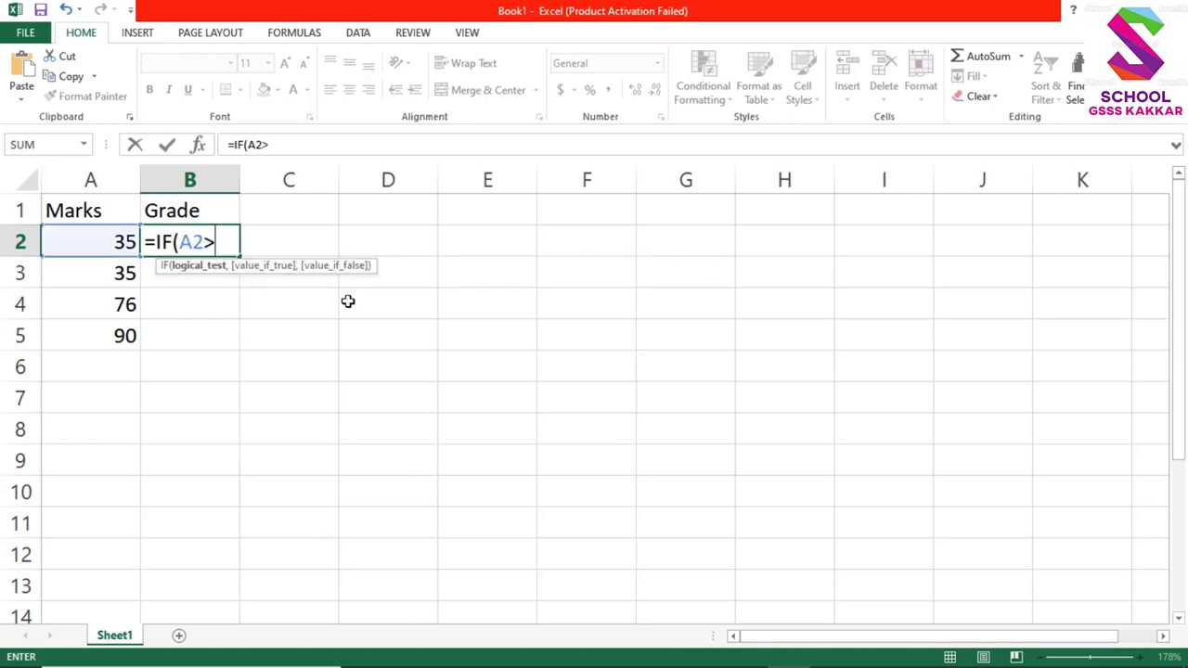
pyautogui.write('90,"')
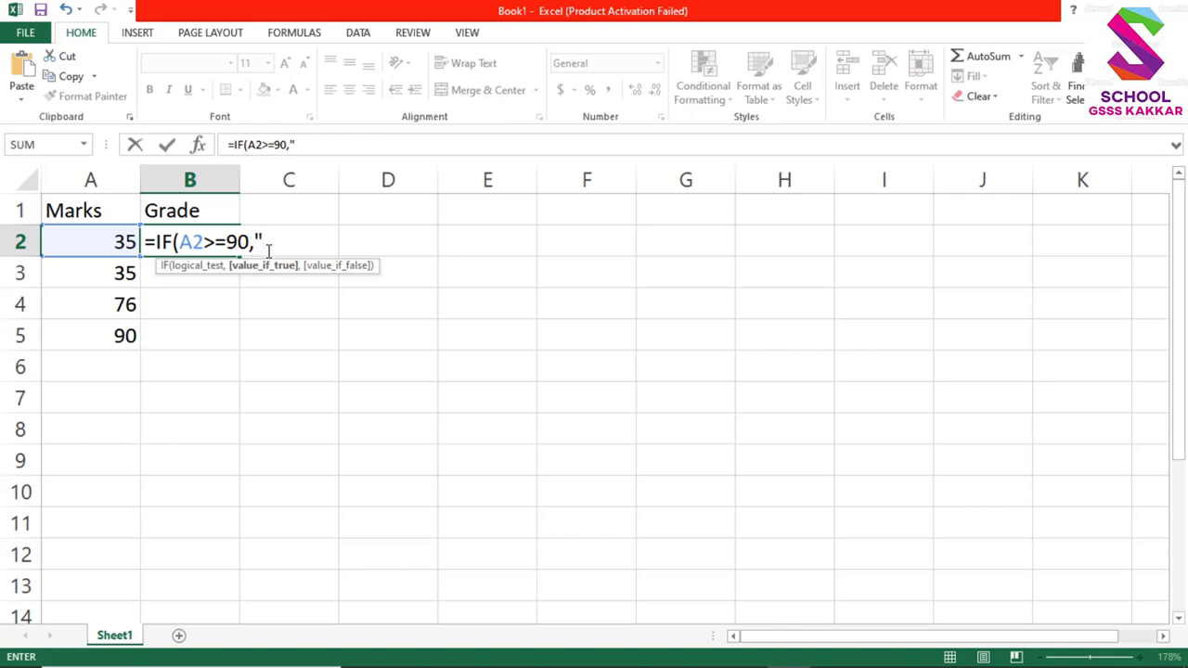
pyautogui.write('A",')
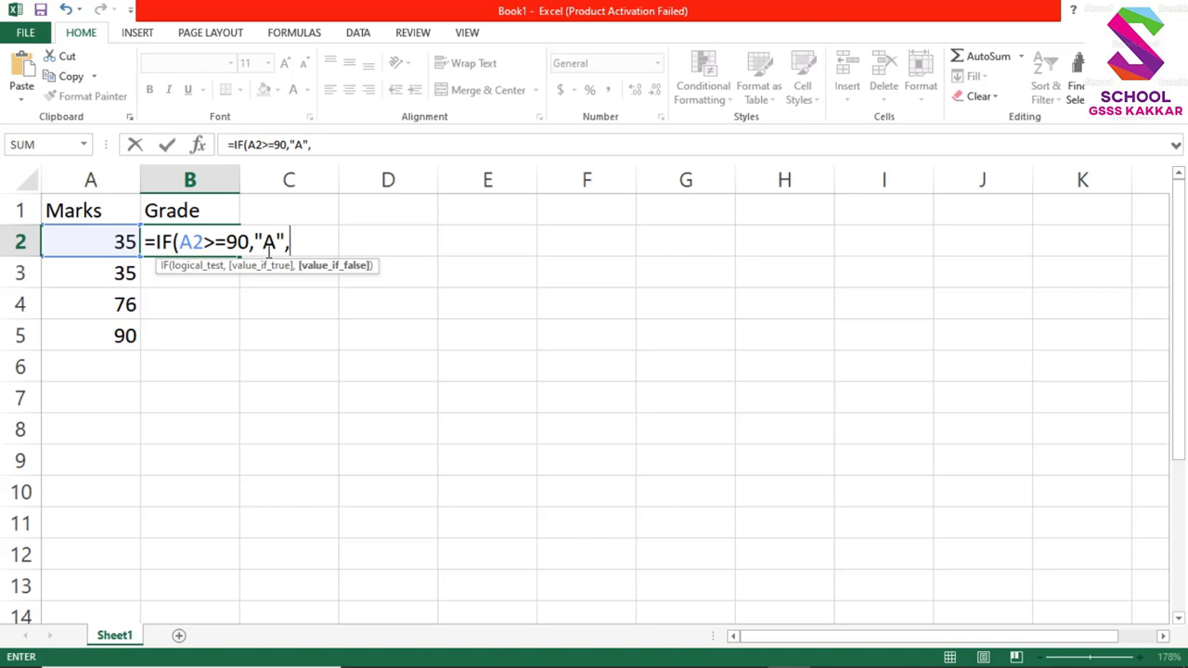
pyautogui.write('If')
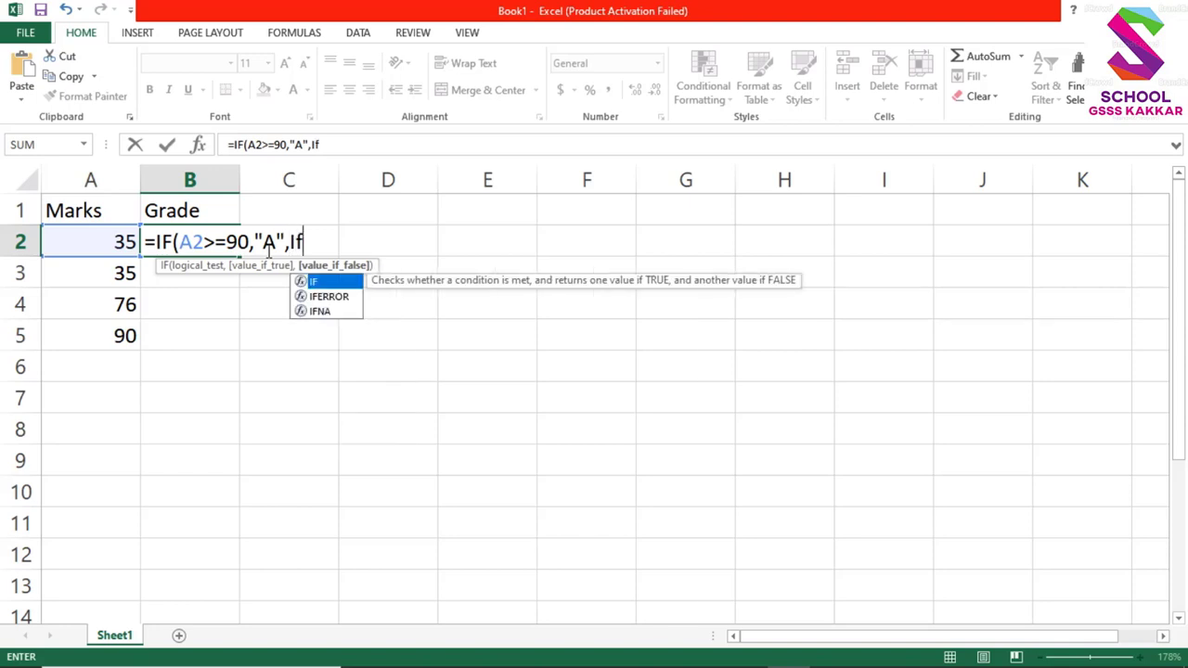
pyautogui.write('(A2')
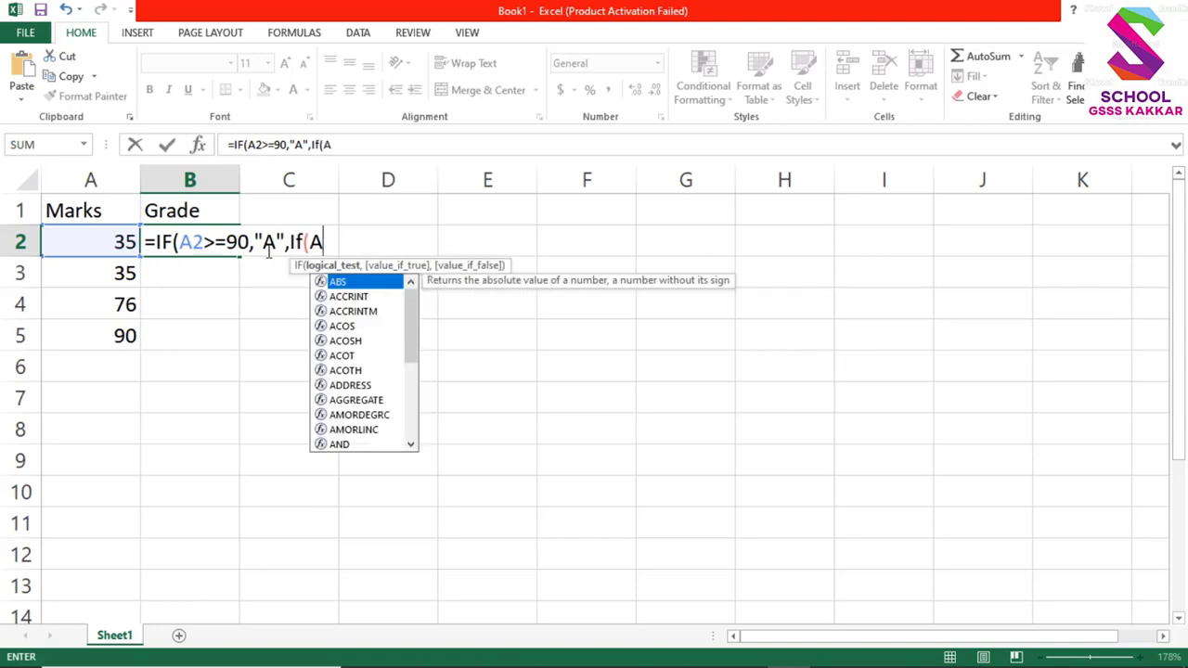
pyautogui.write('>')
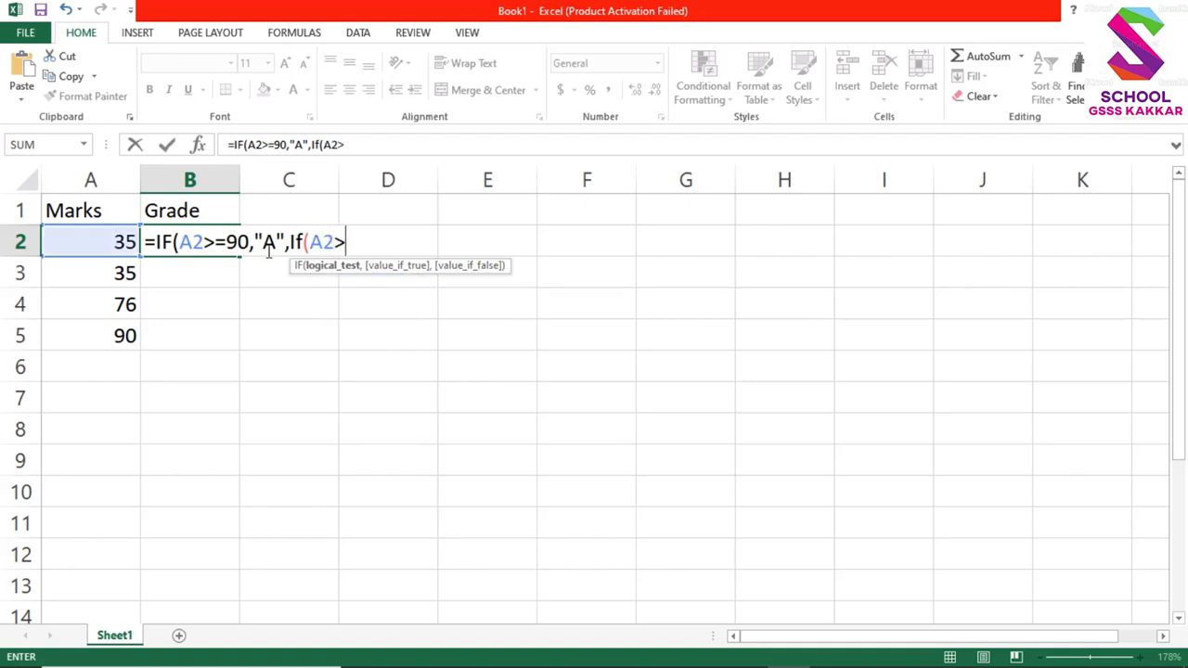
pyautogui.write('=70,"B"')
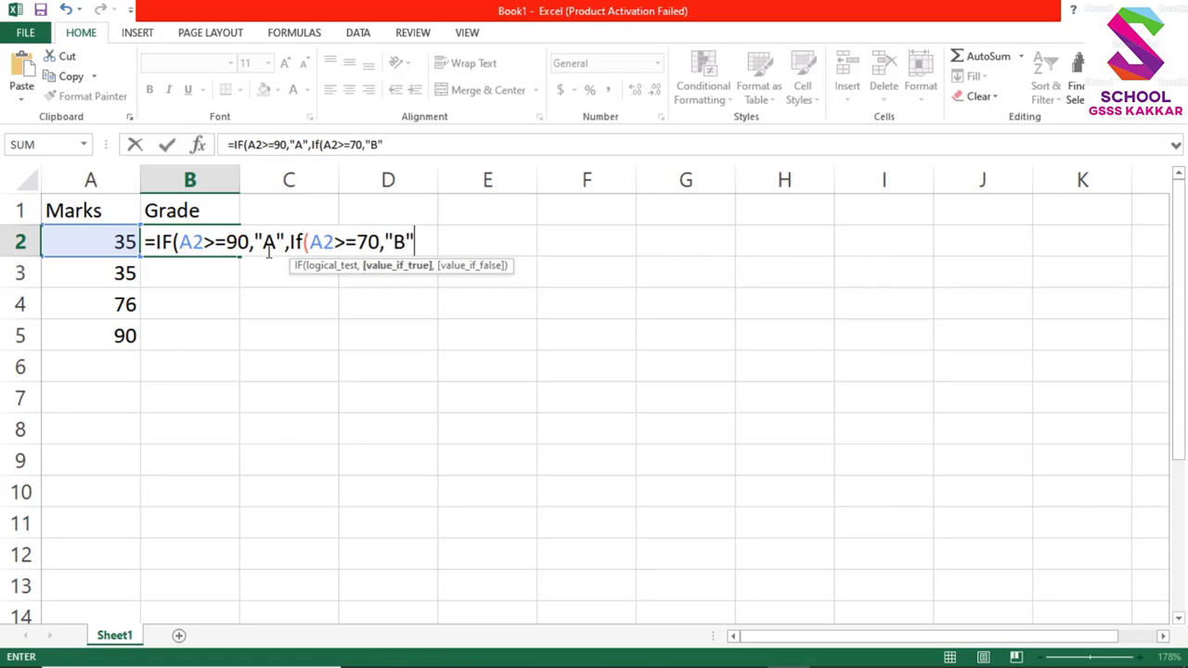
pyautogui.write(',"C"')
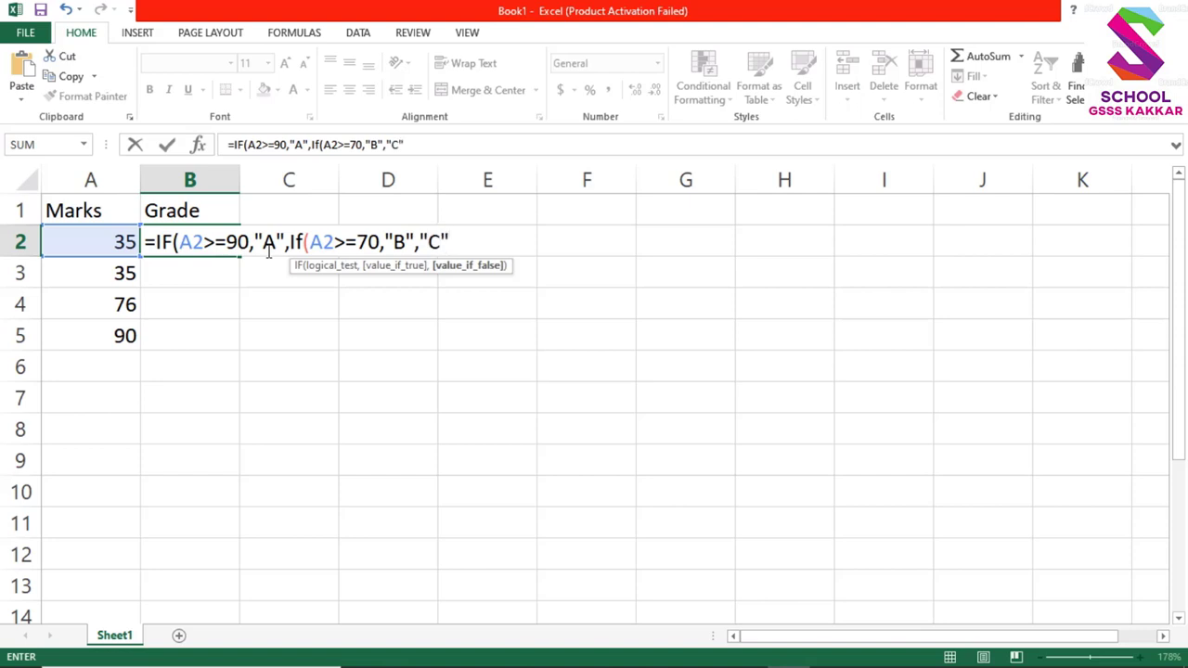
pyautogui.write(')')
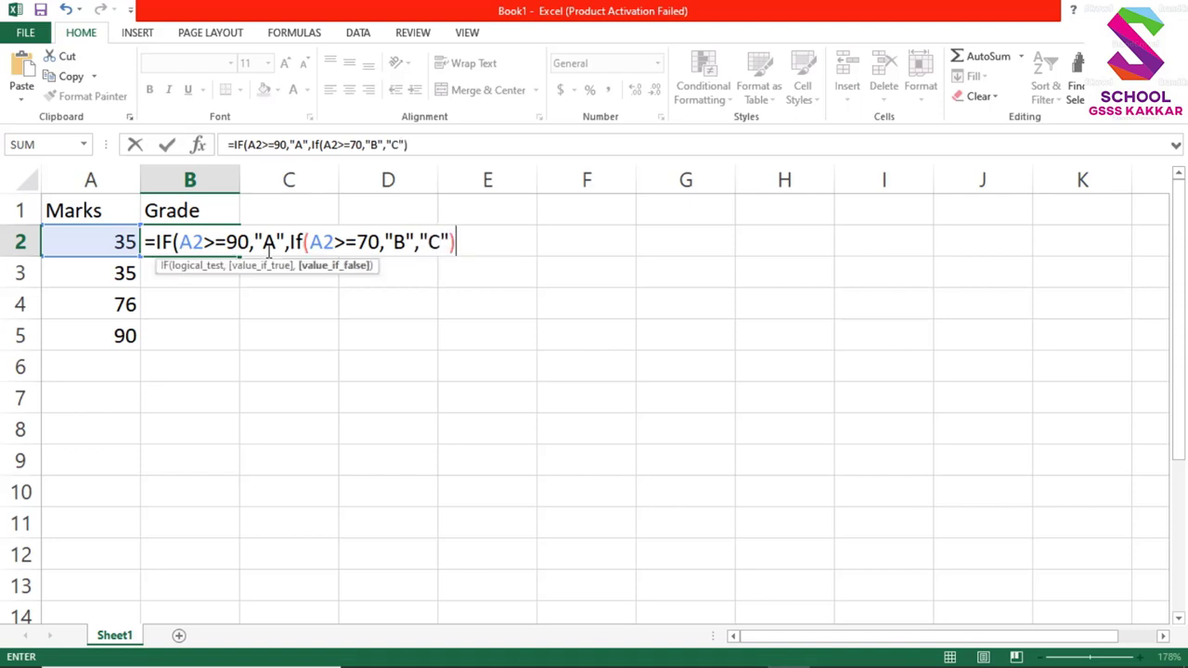
pyautogui.write(')')
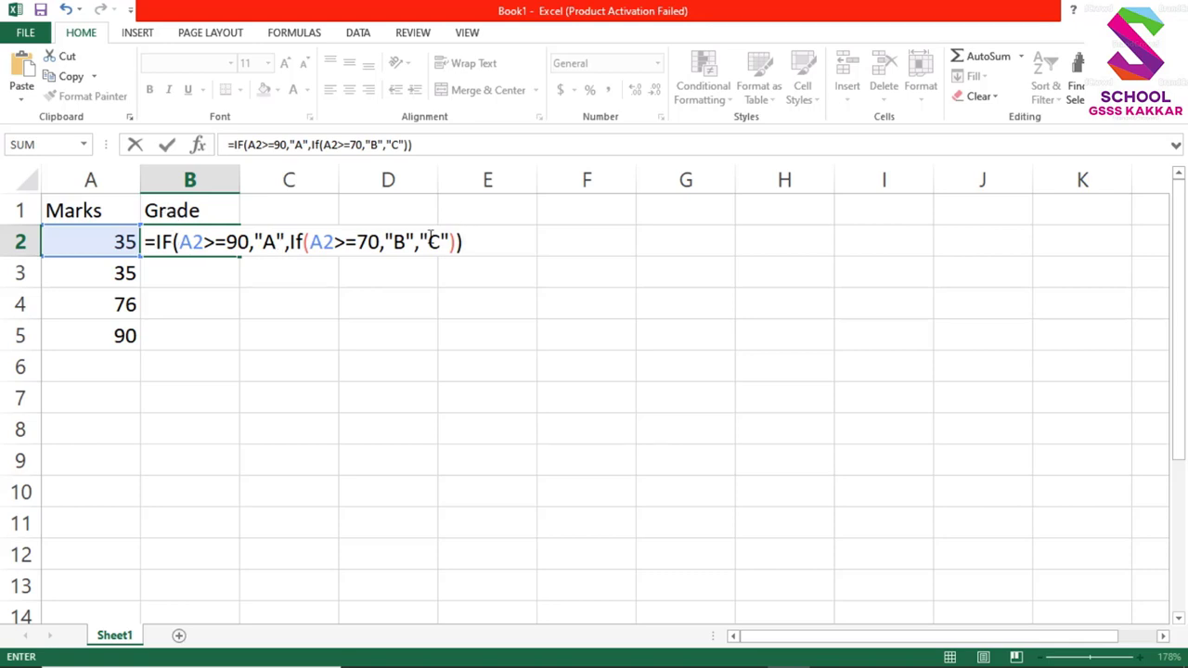
pyautogui.press('Return')
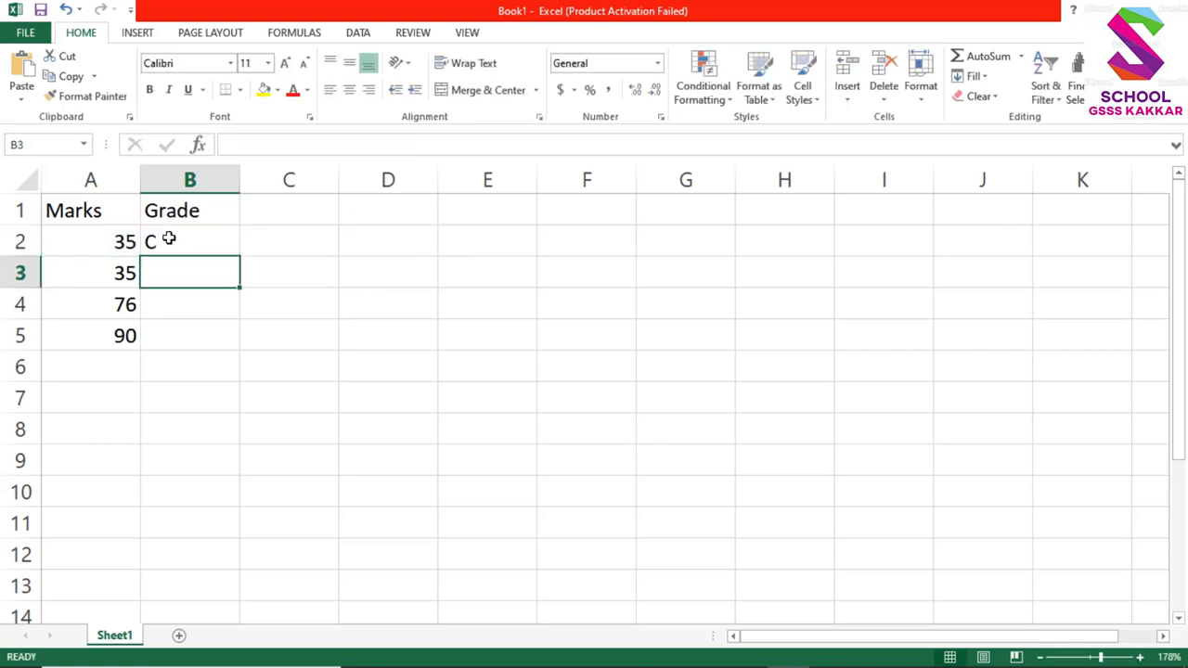
# - Fill the grade formula from cell B2 down through B5
pyautogui.click(169, 239)
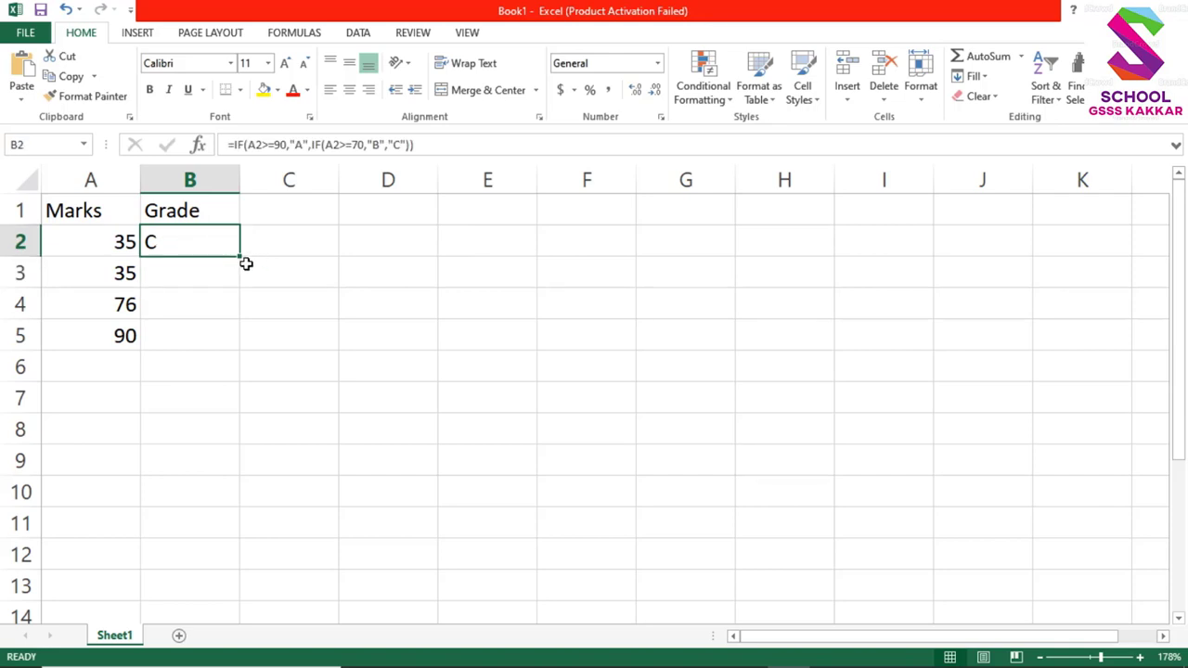
pyautogui.moveTo(239, 254); pyautogui.dragTo(236, 340)
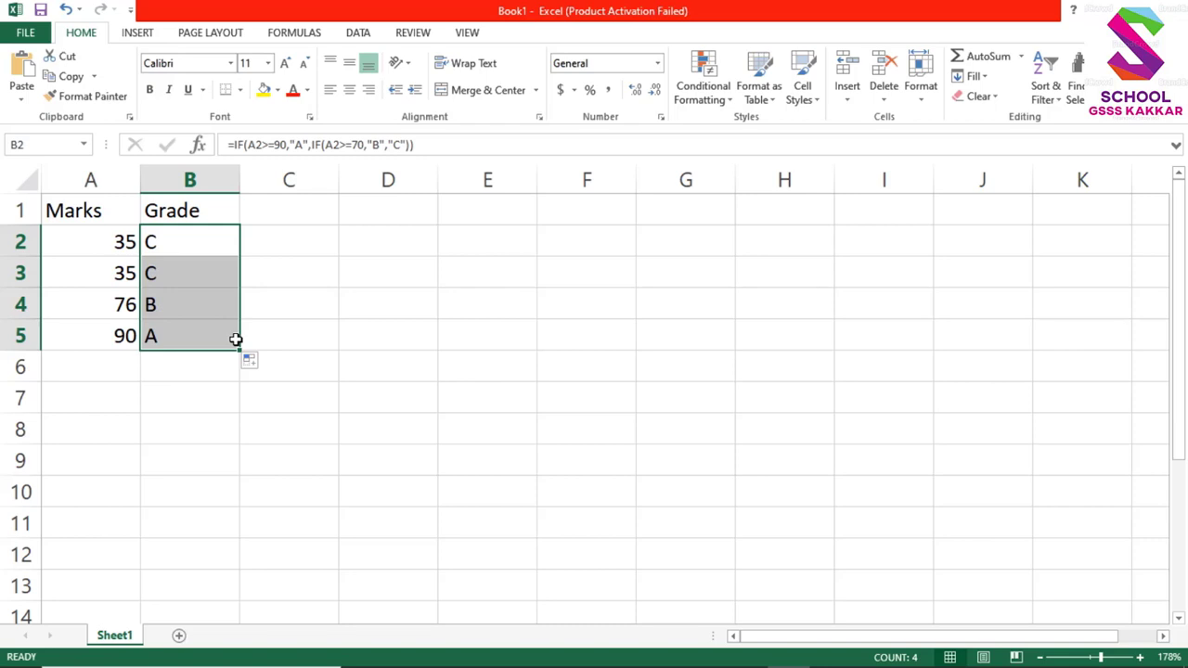
pyautogui.click(236, 340)
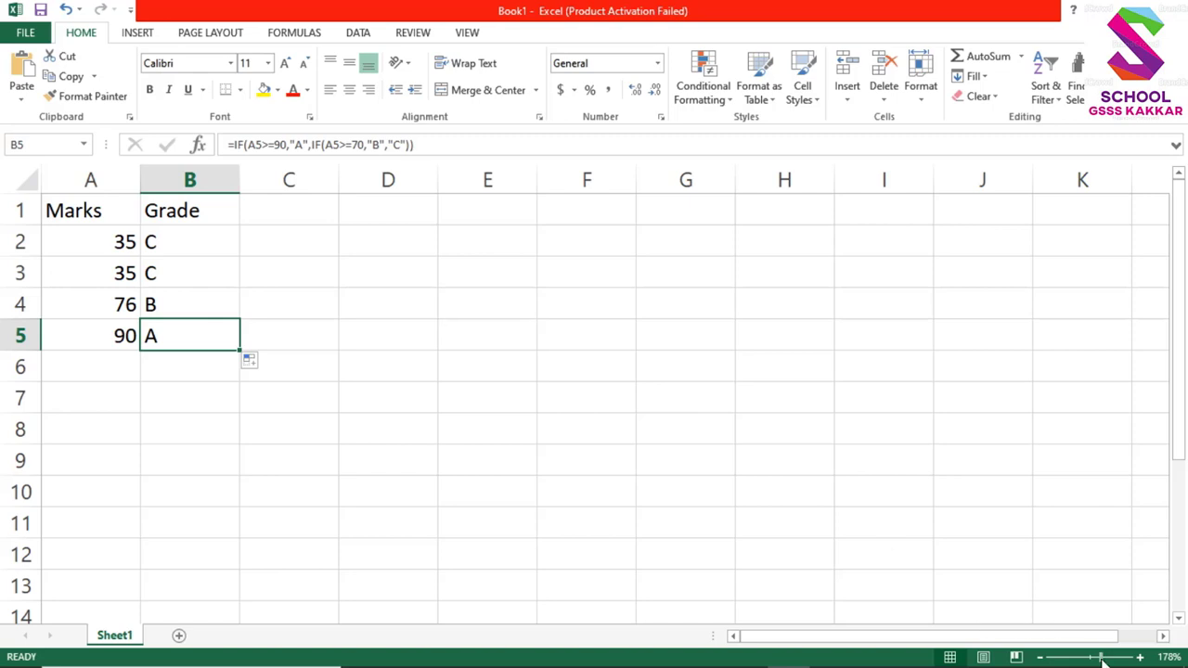
# - Open the nested IF formula in cell B2 and examine its conditions without changing it
pyautogui.moveTo(1103, 659); pyautogui.dragTo(1120, 658)
pyautogui.click(326, 316)
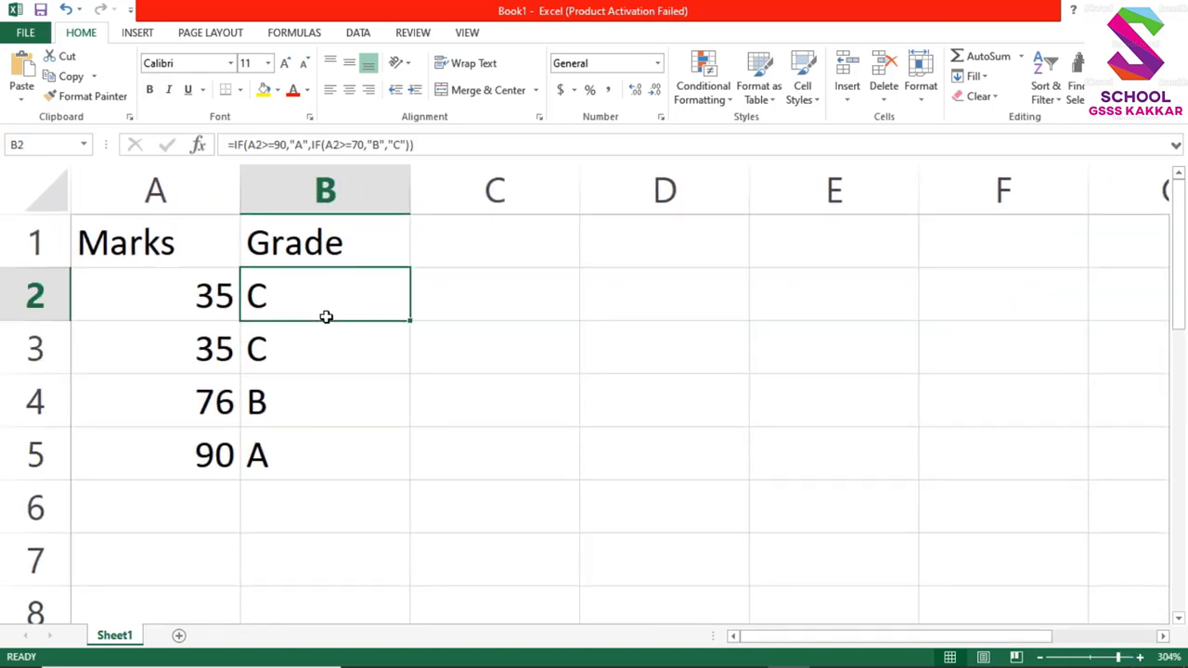
pyautogui.doubleClick(327, 317)
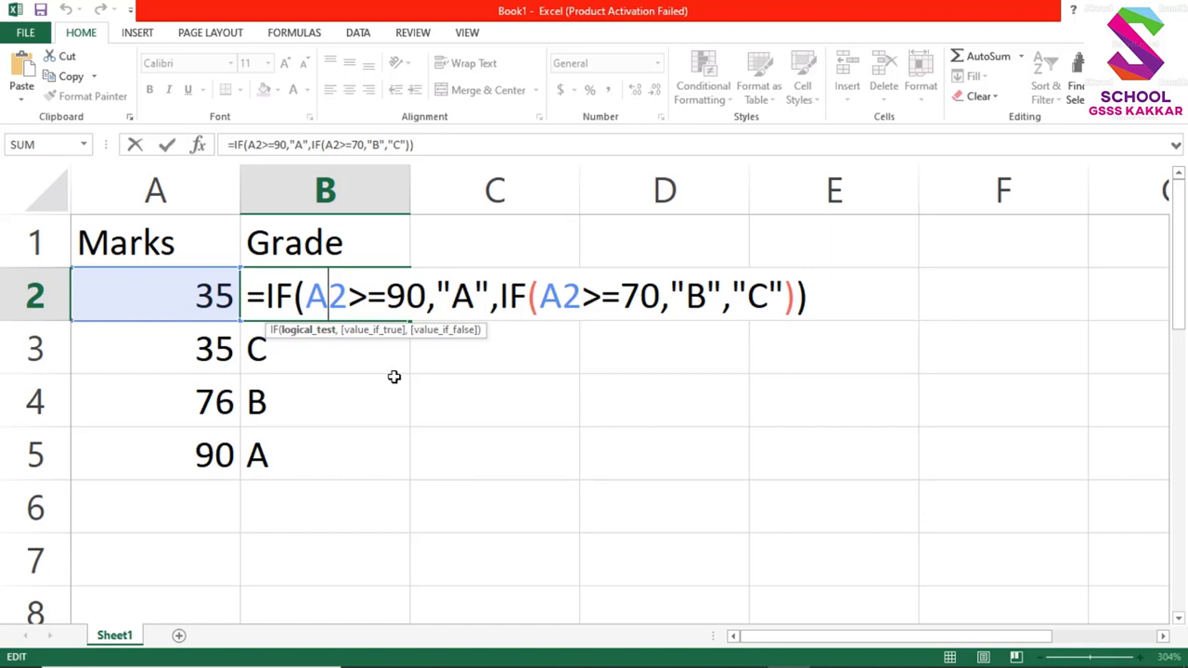
pyautogui.press('Return')
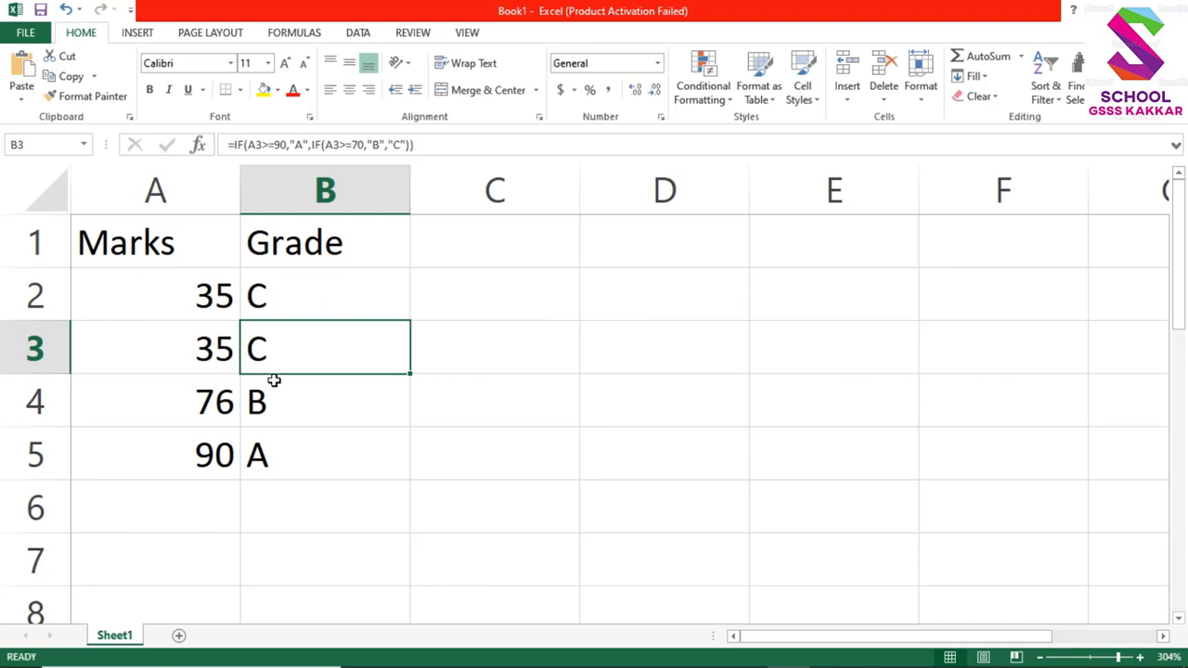
# - Change the marks to 70 in cell A2 and 100 in cell A3 to test the grade formula
pyautogui.click(215, 296)
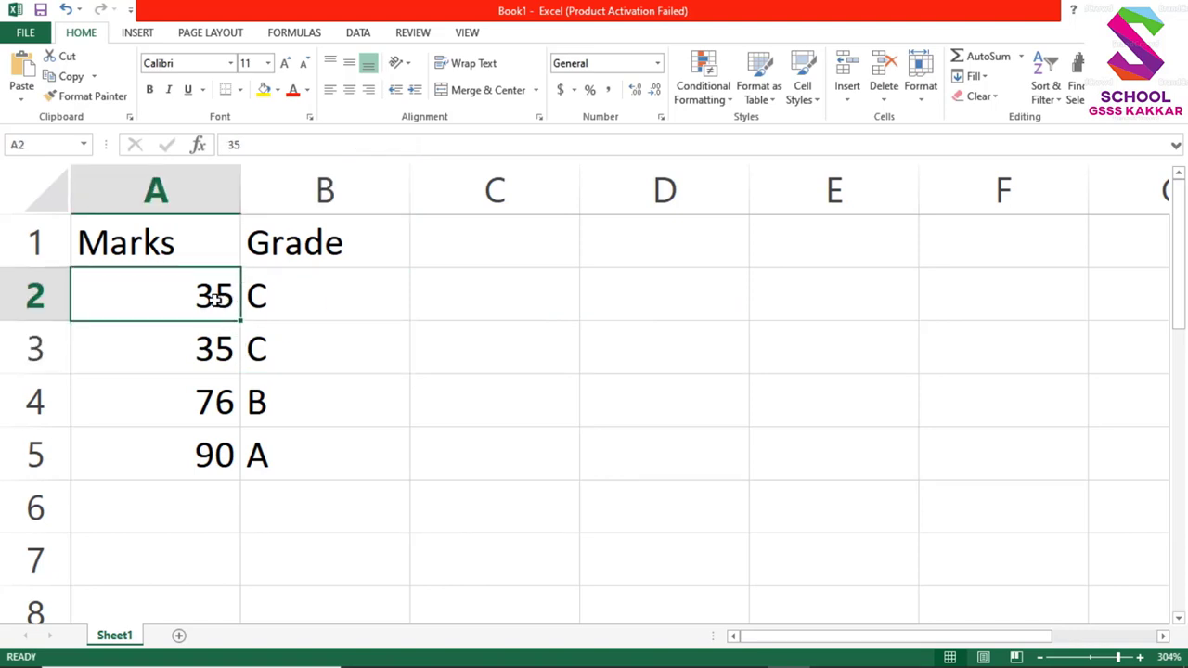
pyautogui.write('70')
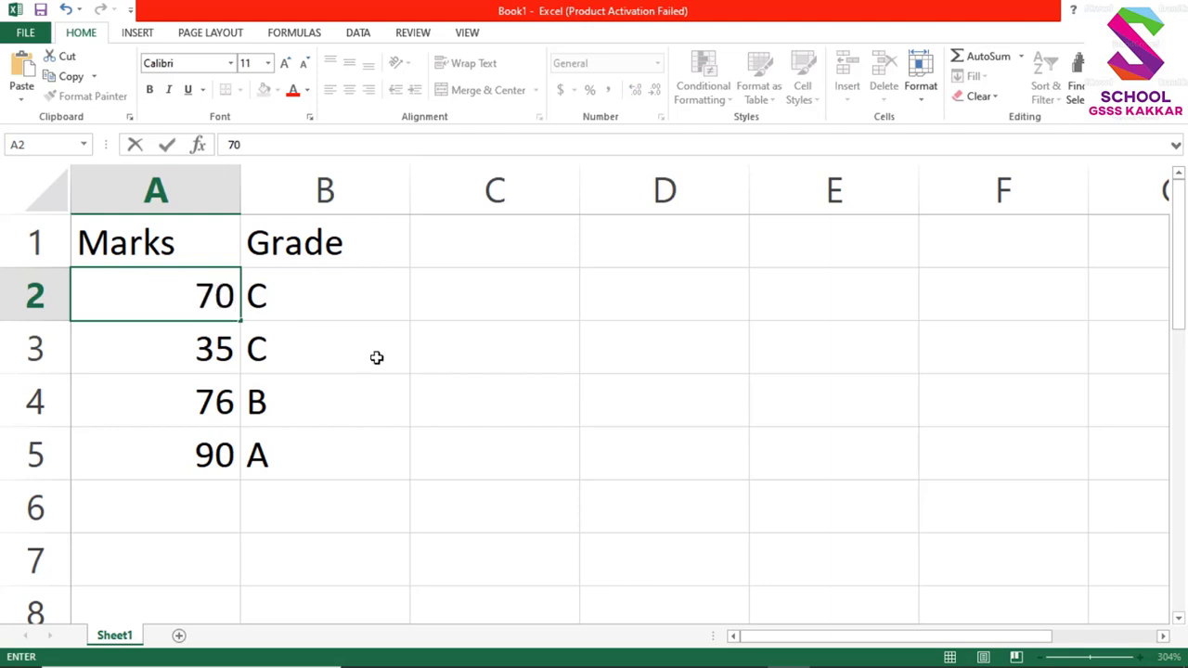
pyautogui.click(456, 402)
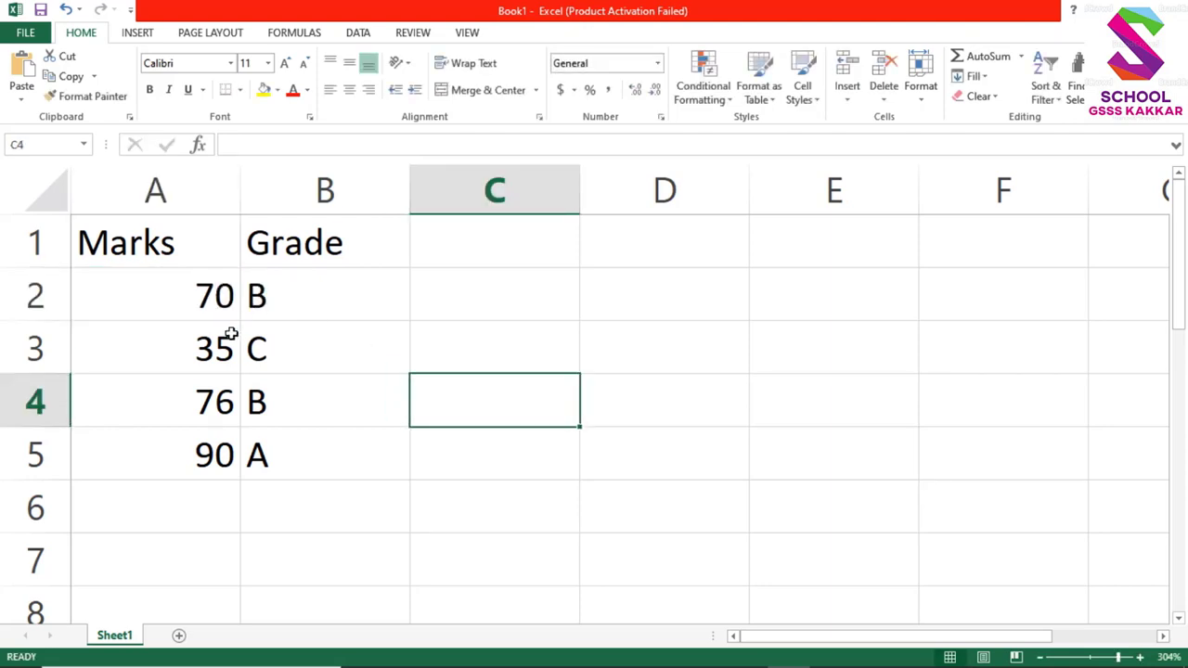
pyautogui.click(203, 349)
pyautogui.press('BackSpace')
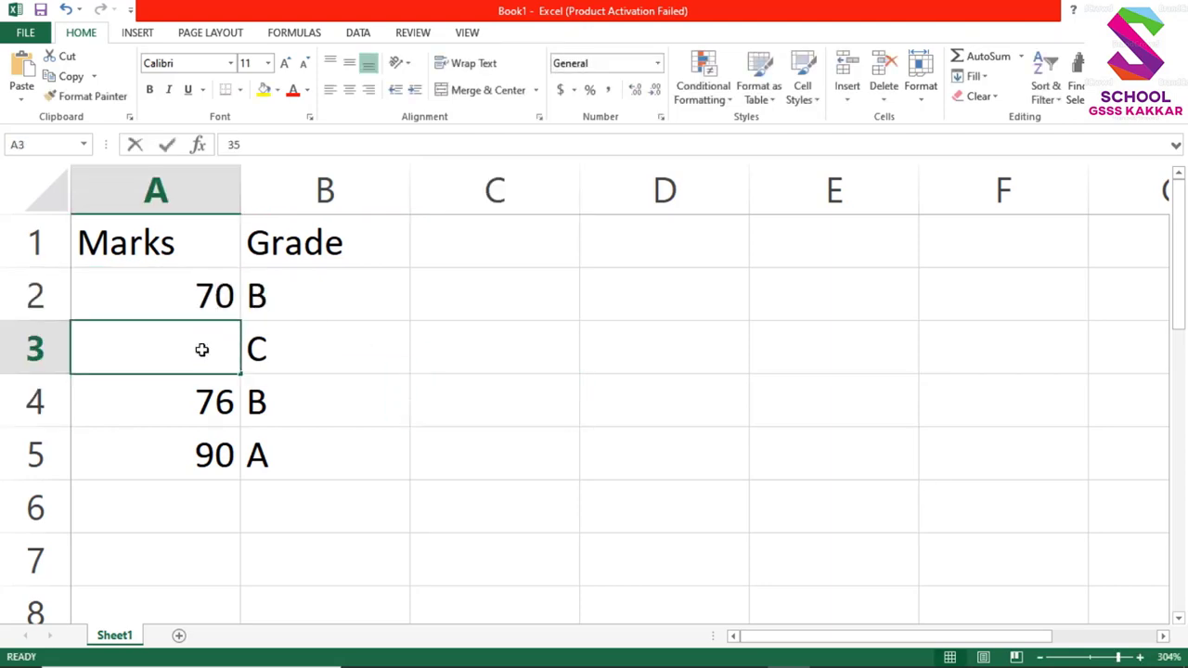
pyautogui.write('23')
pyautogui.press('BackSpace')
pyautogui.press('BackSpace')
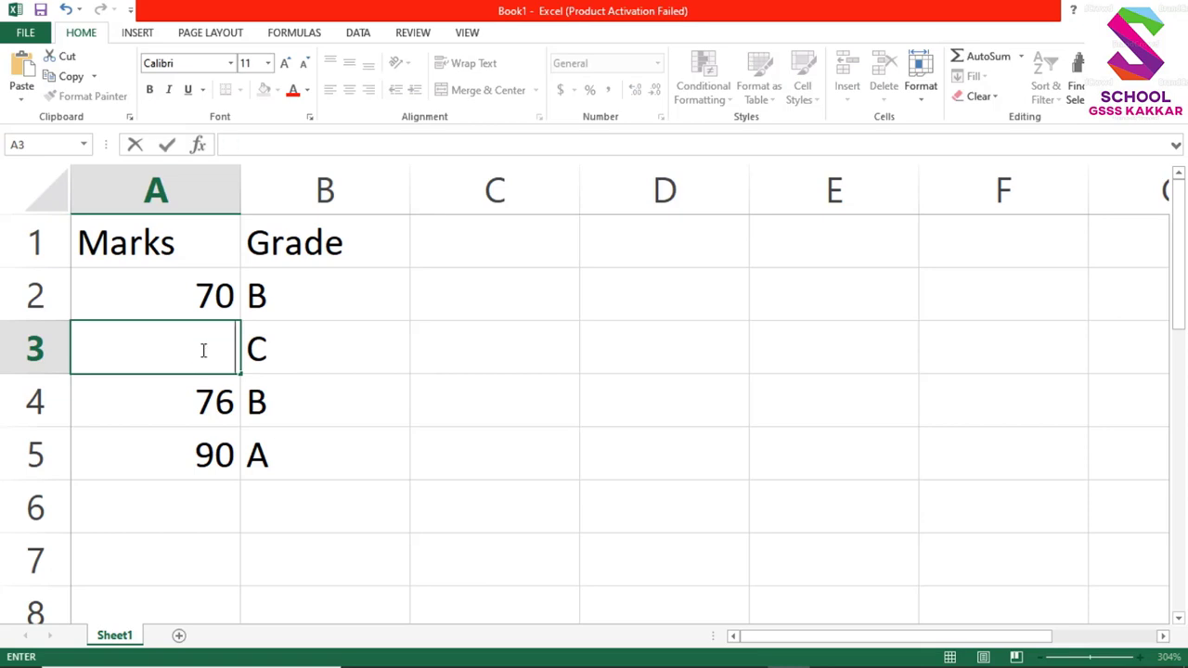
pyautogui.write('100')
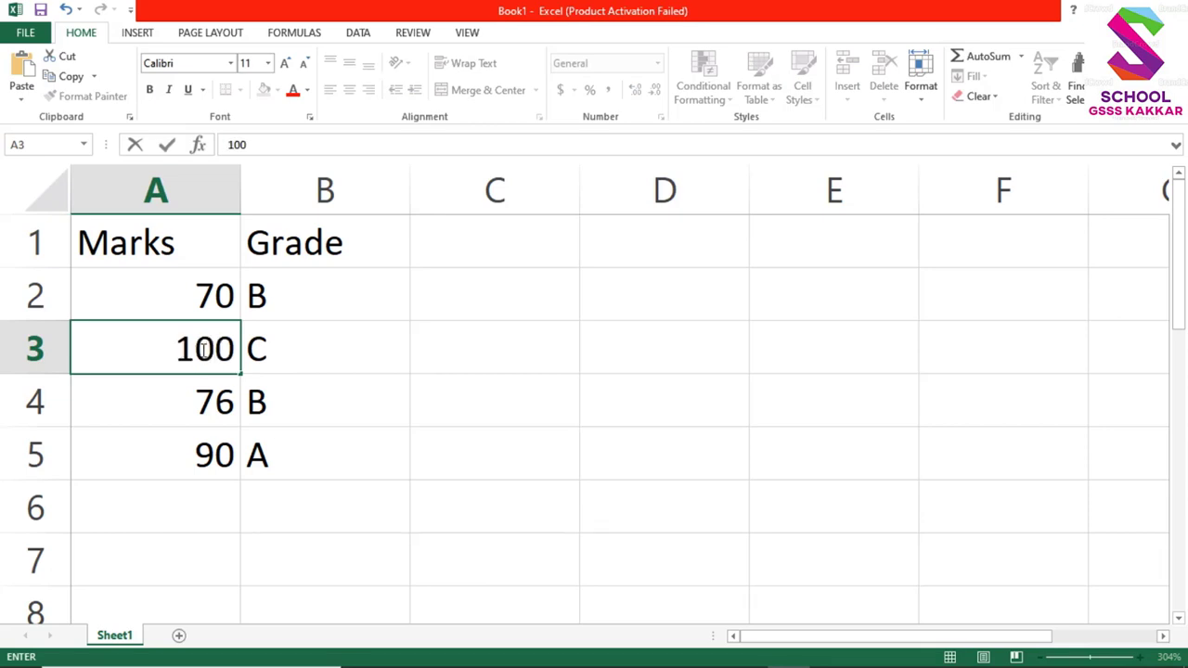
pyautogui.click(338, 417)
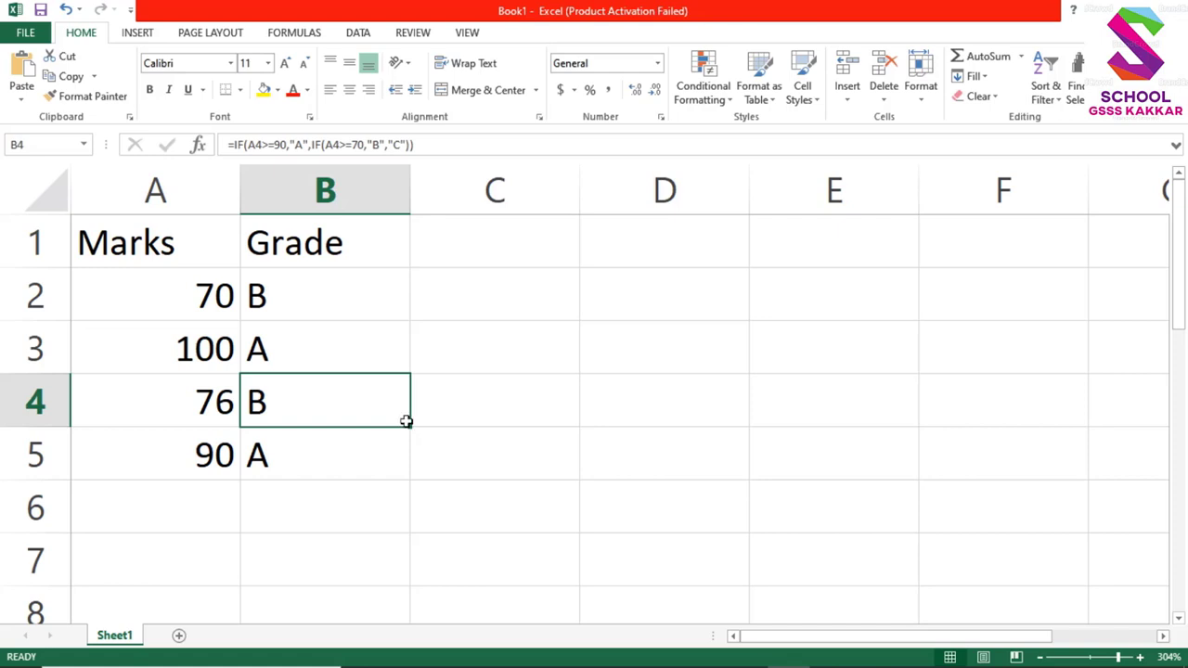
# - Enter the header Marks in cell C1 for a second example beside the Grade column
pyautogui.click(342, 281)
pyautogui.click(316, 245)
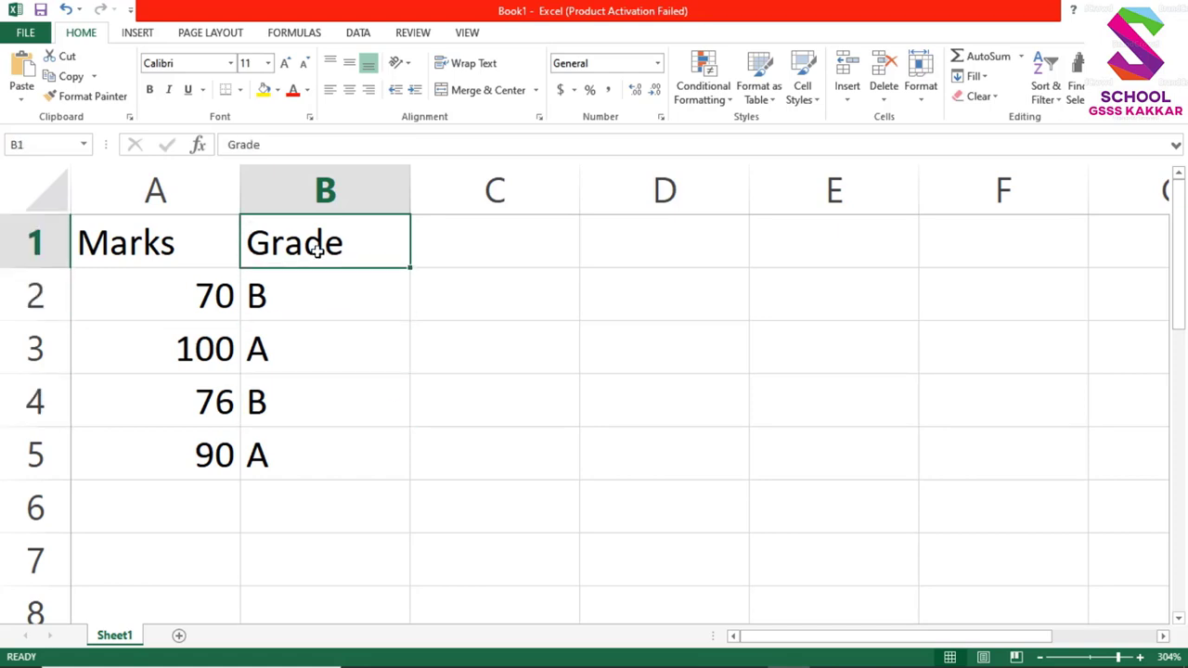
pyautogui.click(488, 253)
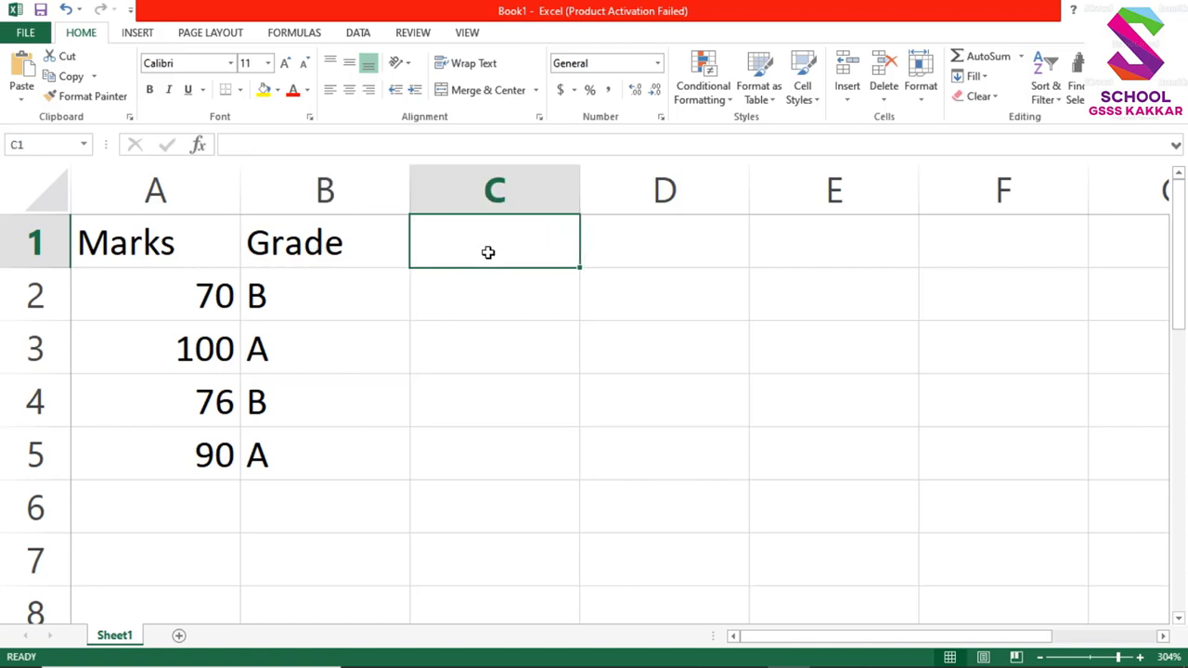
pyautogui.write('Mrks')
pyautogui.press('BackSpace')
pyautogui.press('BackSpace')
pyautogui.press('BackSpace')
pyautogui.write('ar')
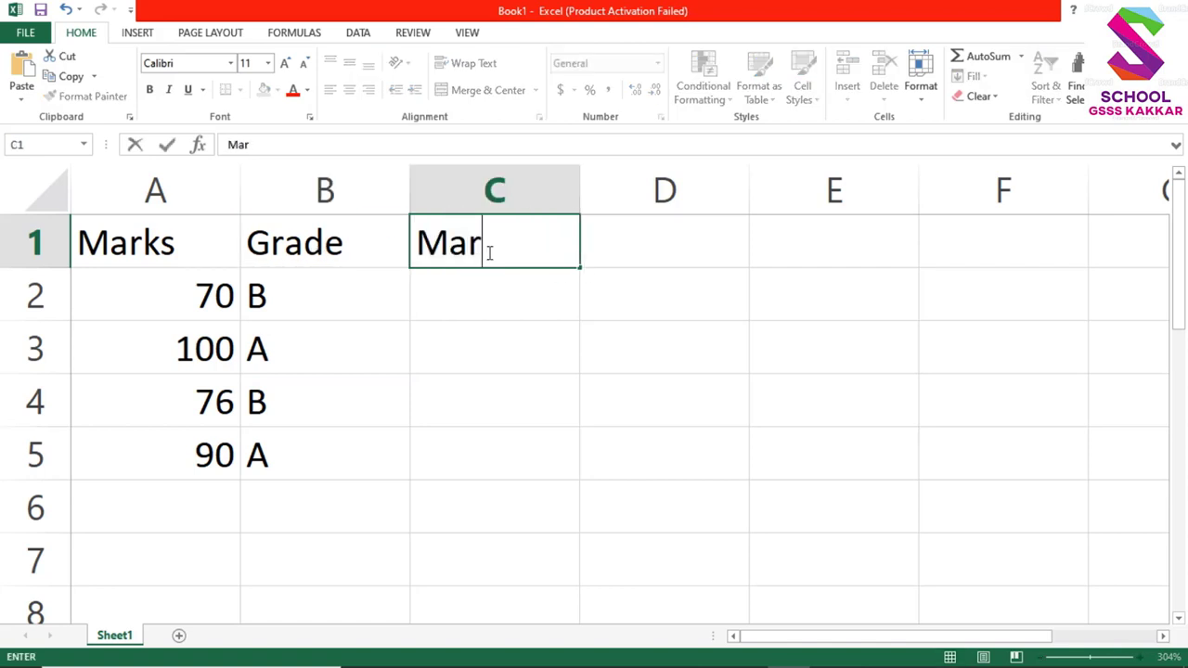
pyautogui.write('ks')
pyautogui.press('Return')
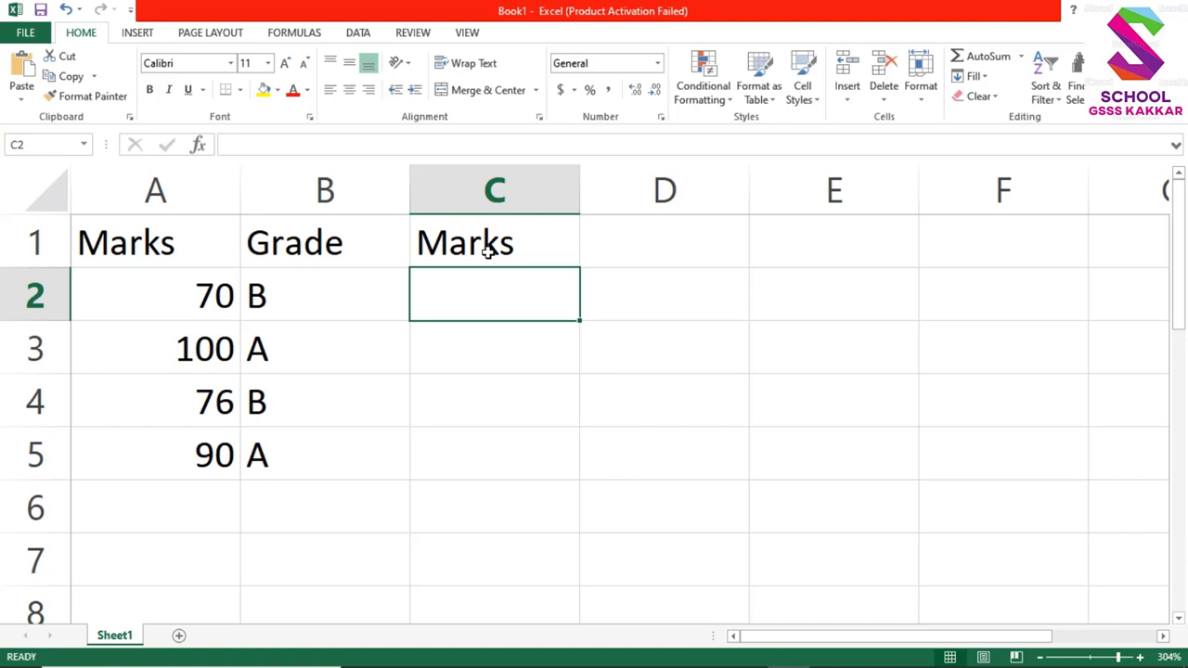
# - Enter the marks 80, 90, 100 and 32 in cells C2 to C5
pyautogui.write('80')
pyautogui.press('Return')
pyautogui.write('09')
pyautogui.press('BackSpace')
pyautogui.press('BackSpace')
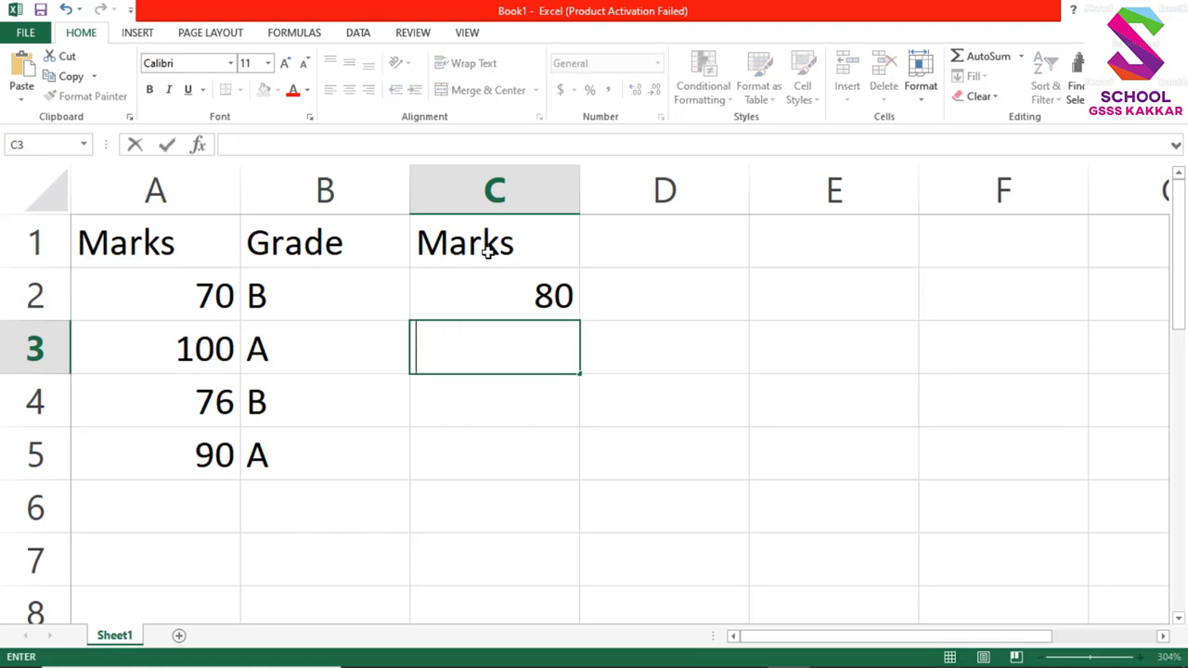
pyautogui.write('90')
pyautogui.press('Return')
pyautogui.write('100')
pyautogui.press('Return')
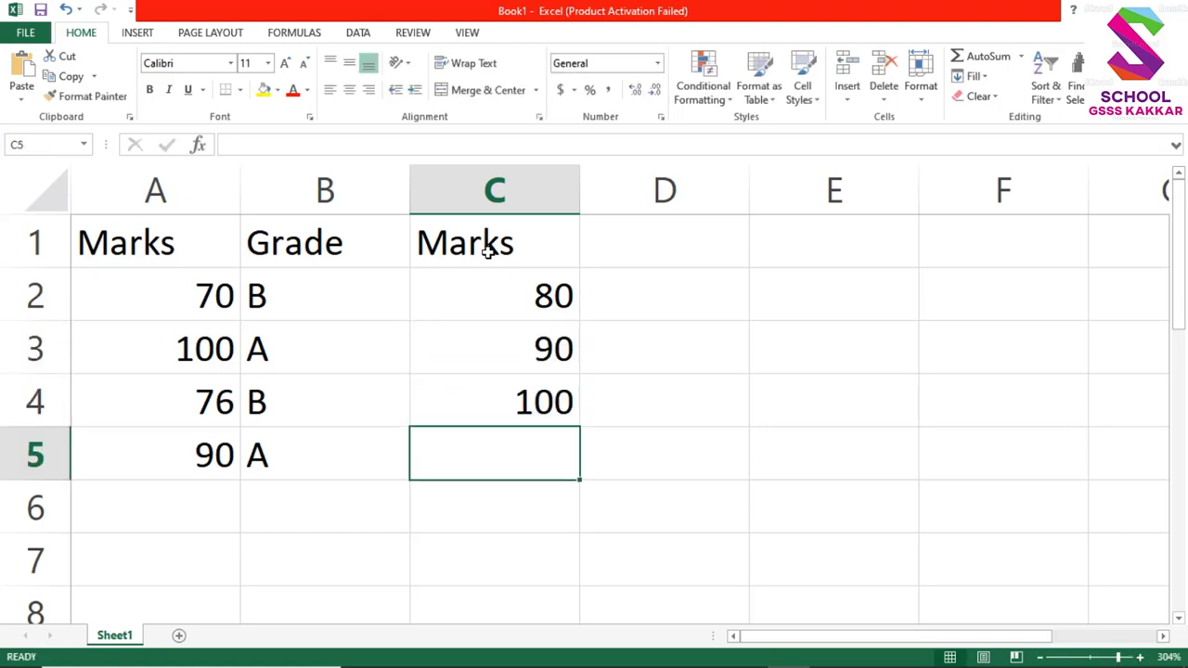
pyautogui.write('32')
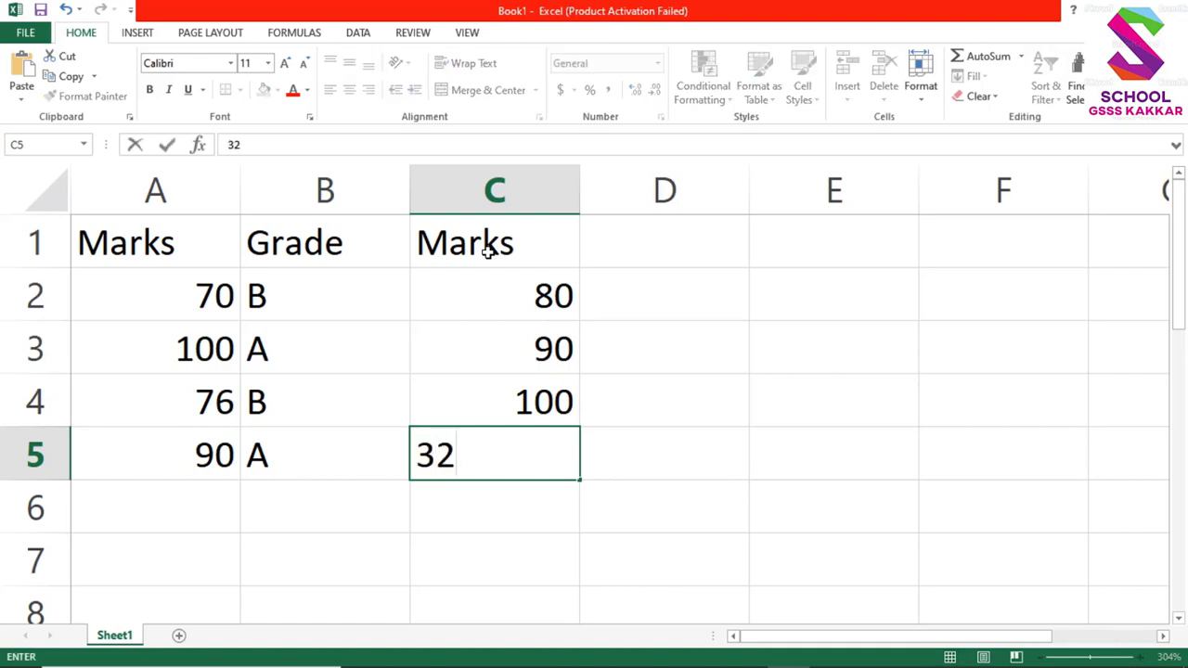
pyautogui.press('Return')
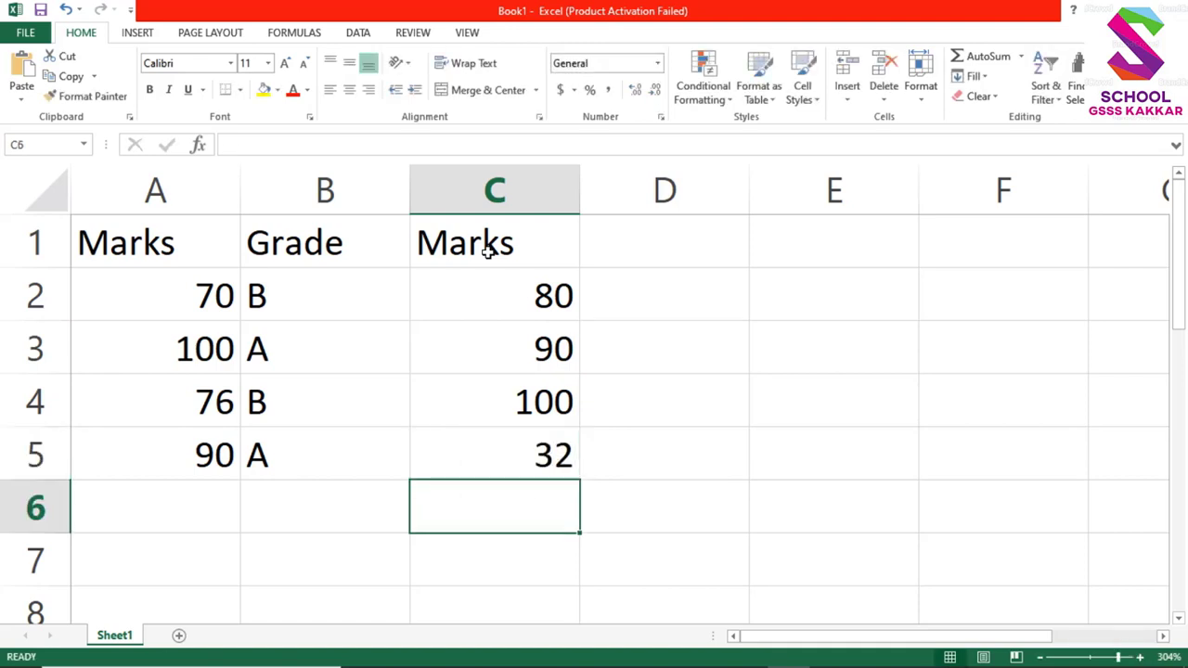
# - Enter the header Result in cell D1
pyautogui.click(674, 251)
pyautogui.write('Result')
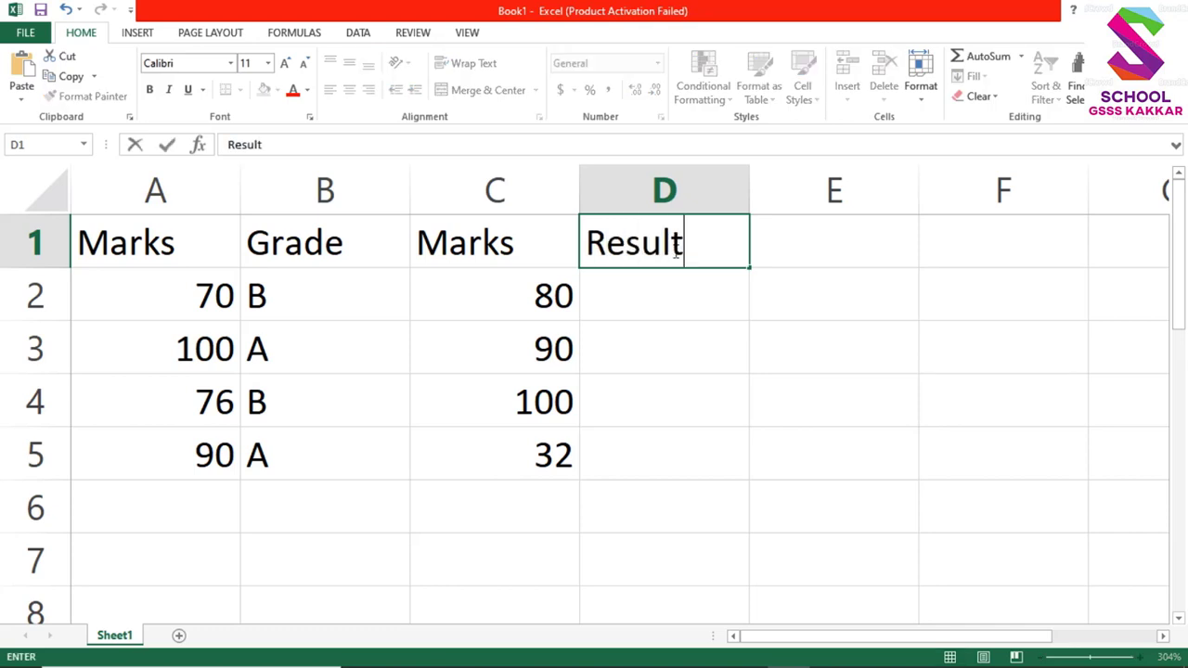
pyautogui.press('Return')
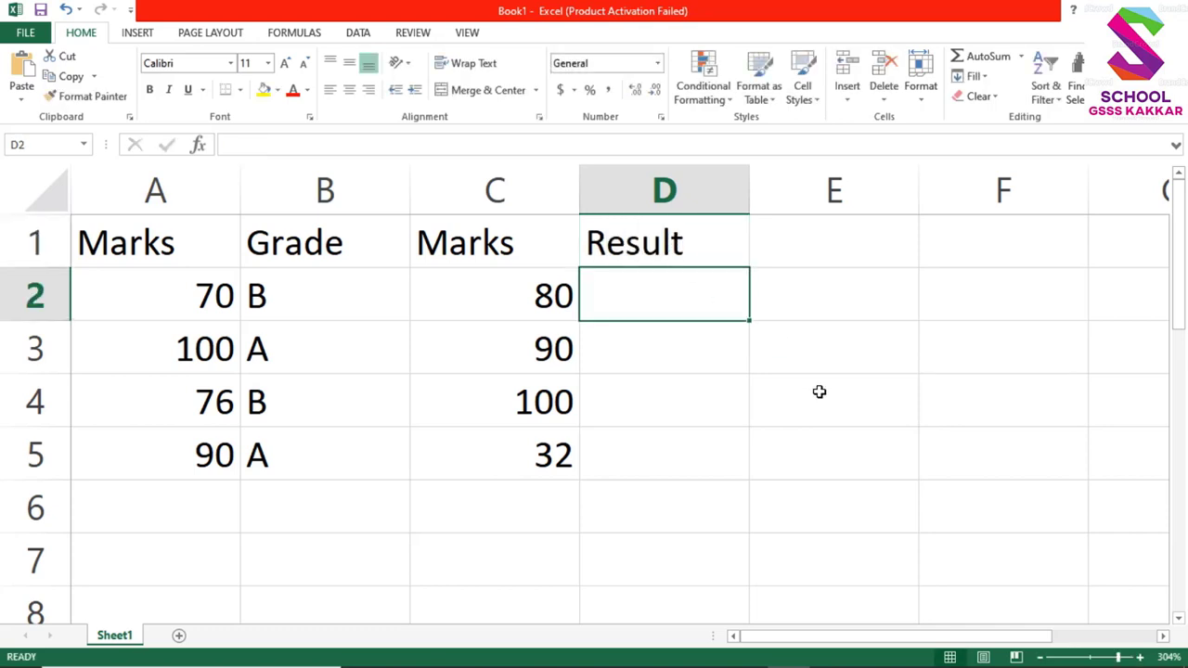
# - Begin an IF formula in cell D2 that returns "First" when C2>=90
pyautogui.write('=IF')
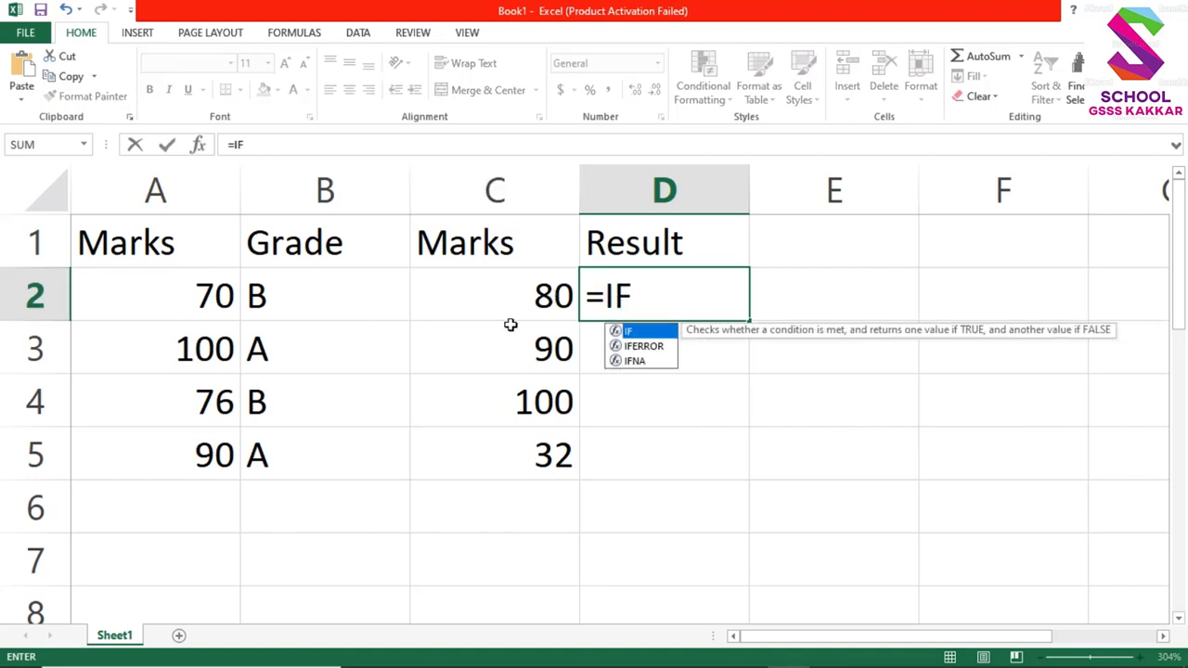
pyautogui.doubleClick(663, 331)
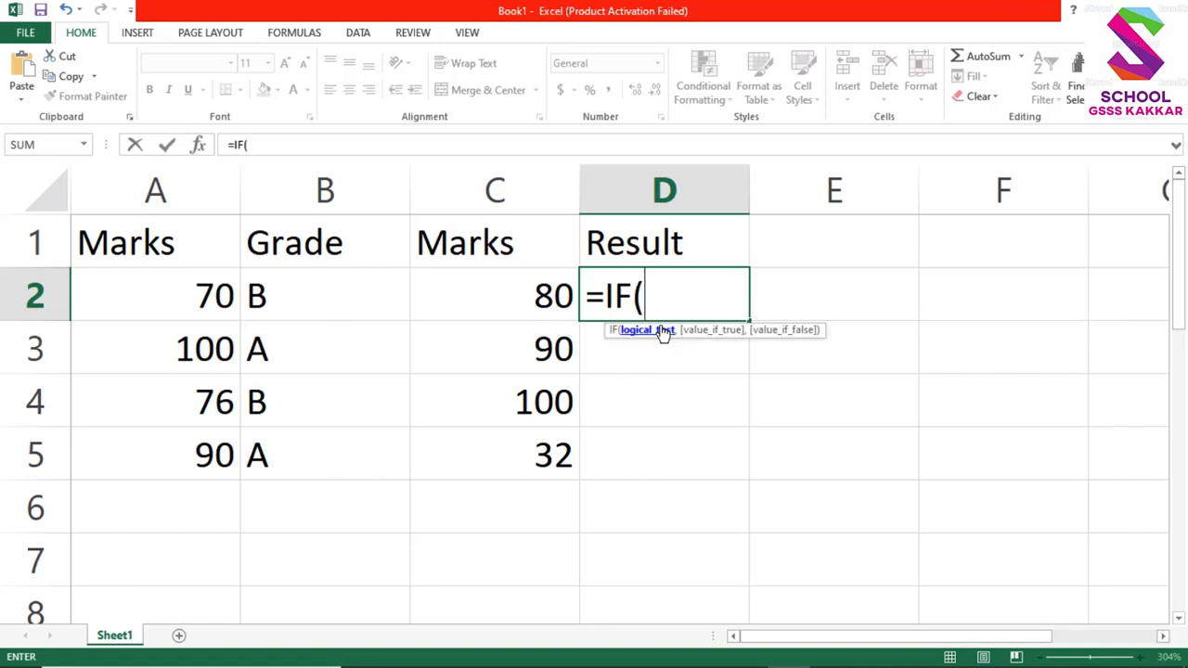
pyautogui.write('C@')
pyautogui.press('BackSpace')
pyautogui.write('2')
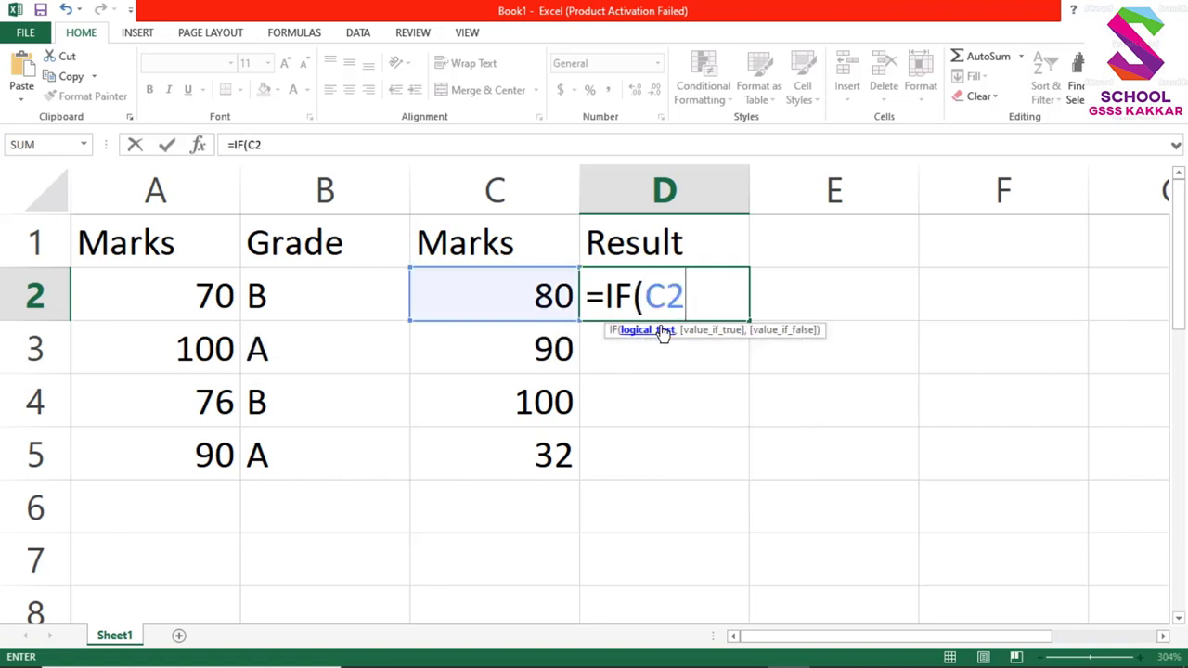
pyautogui.write('>=')
pyautogui.write('100')
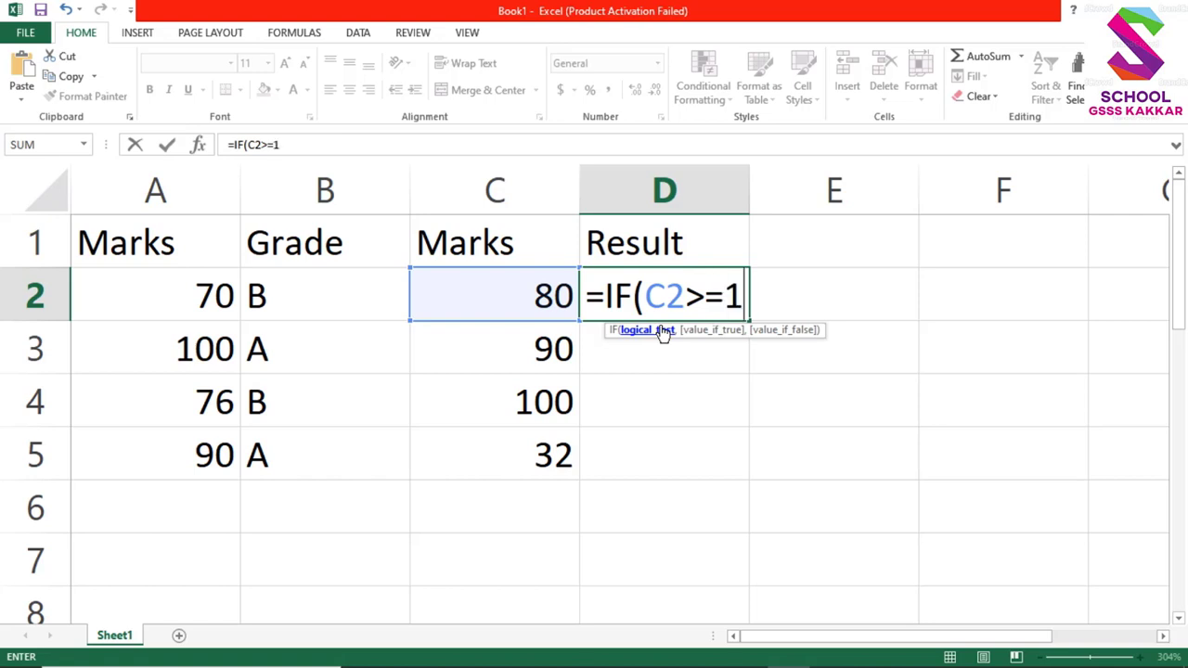
pyautogui.press('BackSpace')
pyautogui.press('BackSpace')
pyautogui.press('BackSpace')
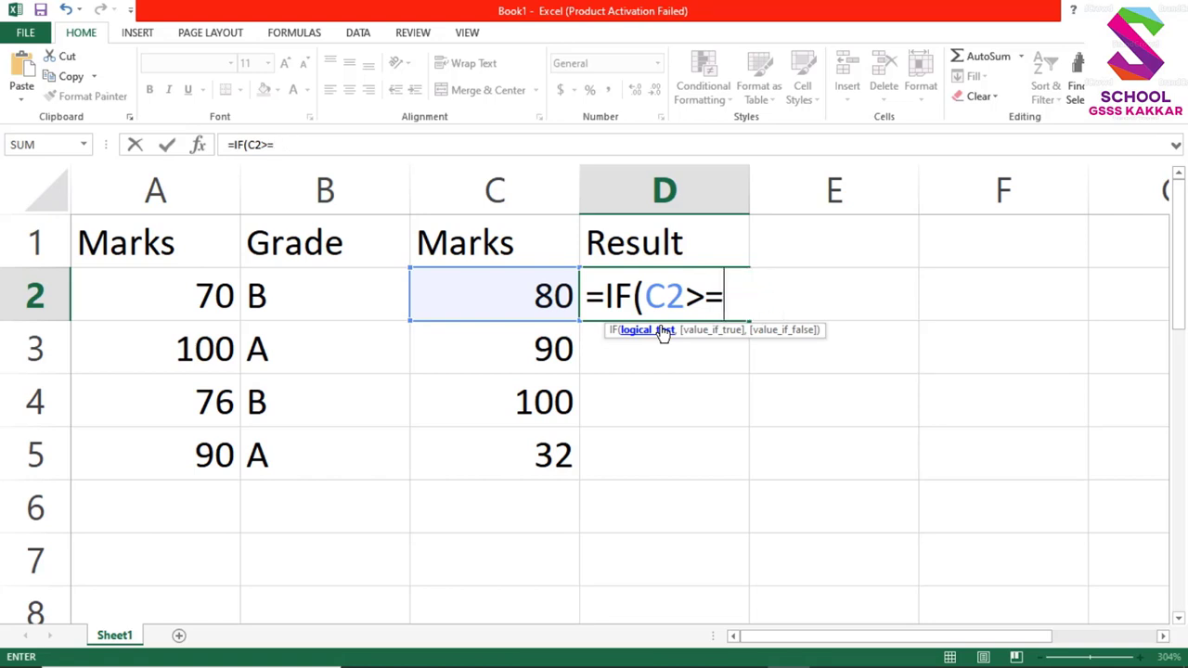
pyautogui.write('90,')
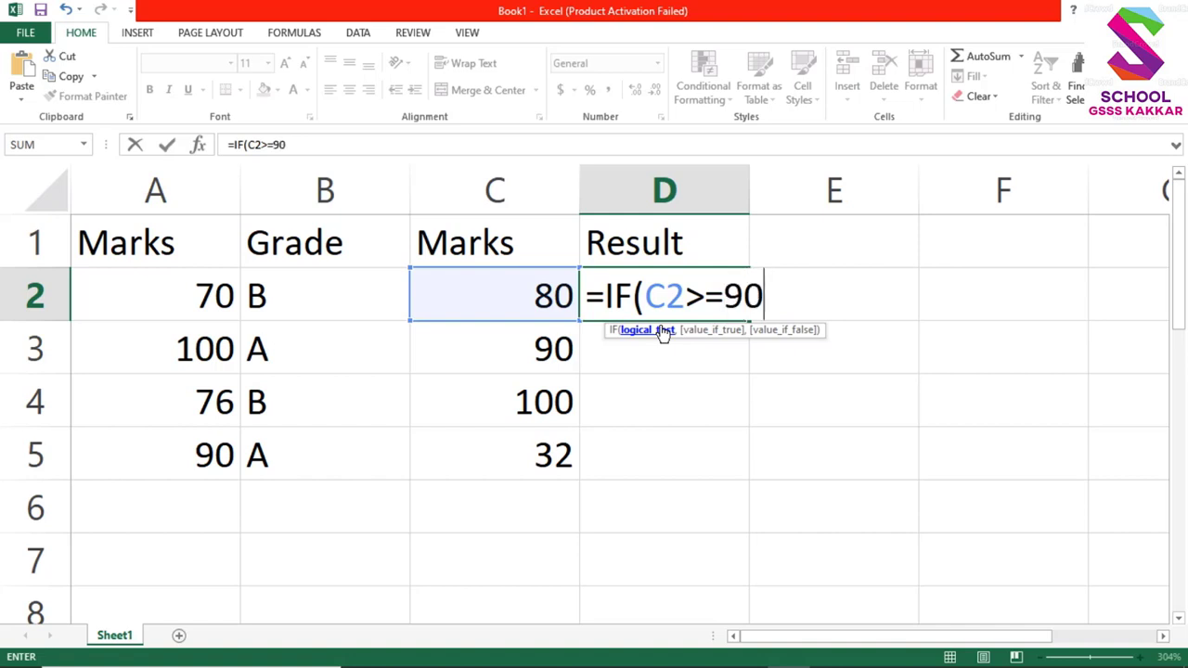
pyautogui.write('First"')
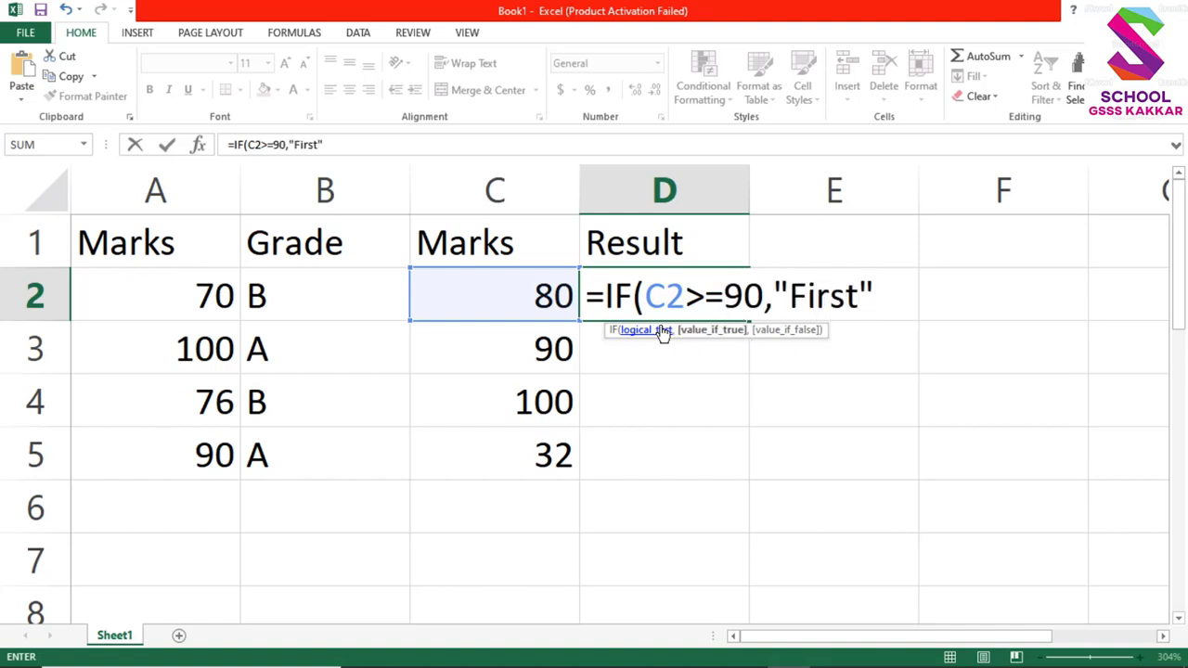
# - Extend the D2 formula with the condition C2>=70 and the result "Second"
pyautogui.write(',C2')
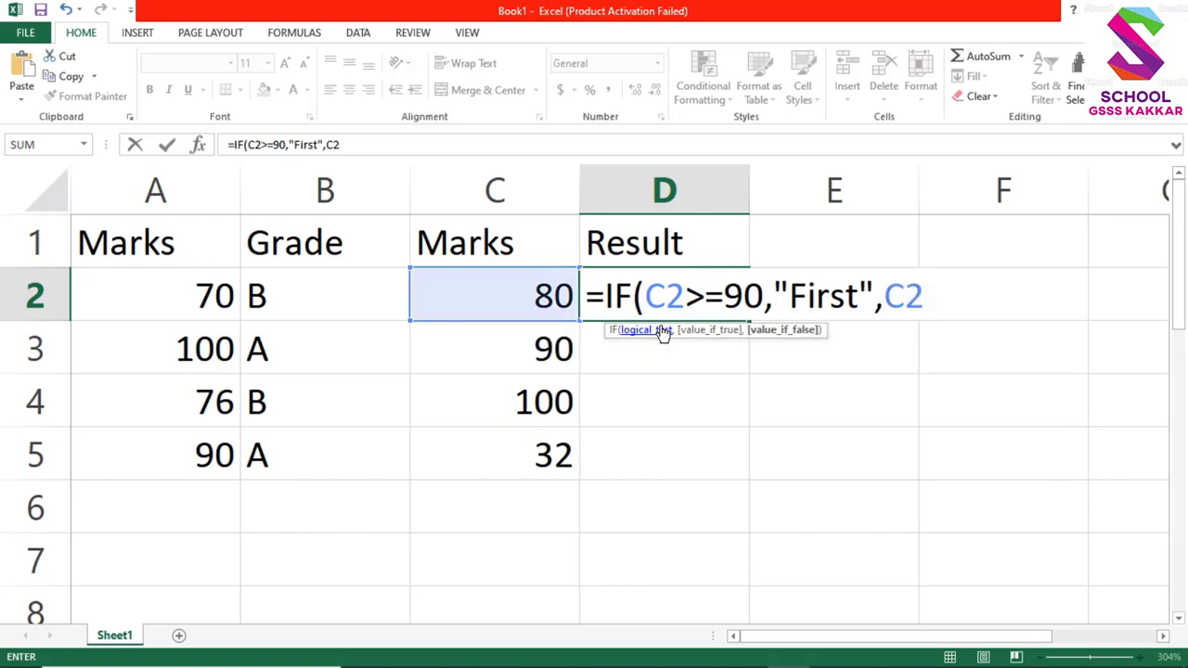
pyautogui.write('>=70,"Secon')
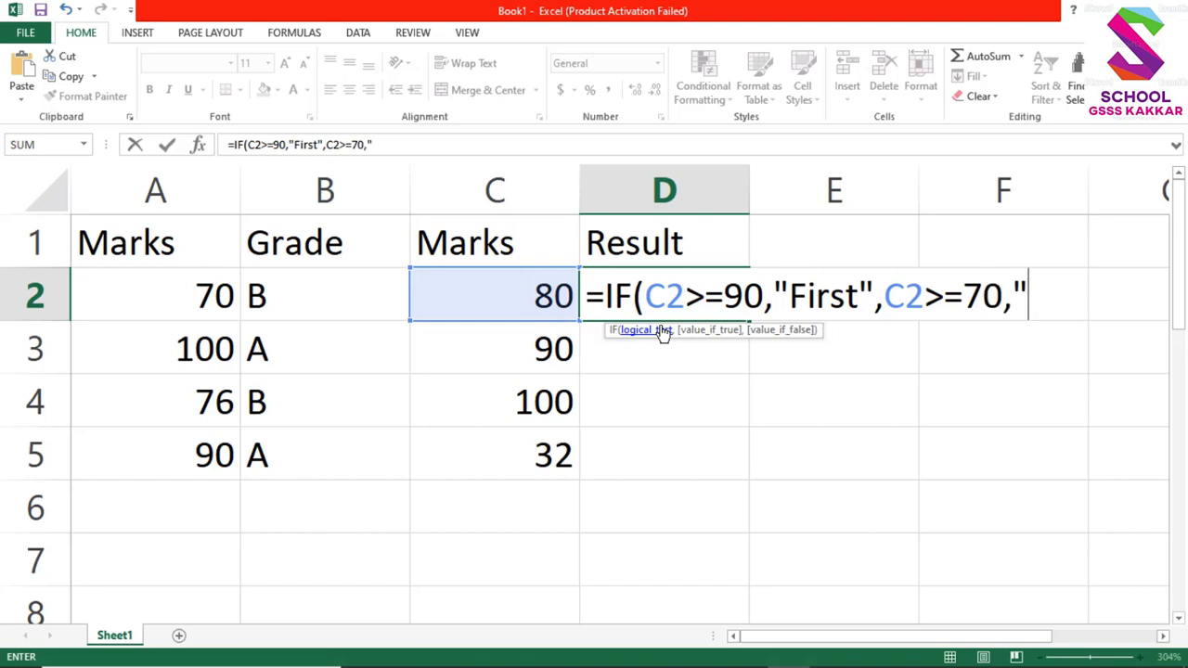
pyautogui.write('d",')
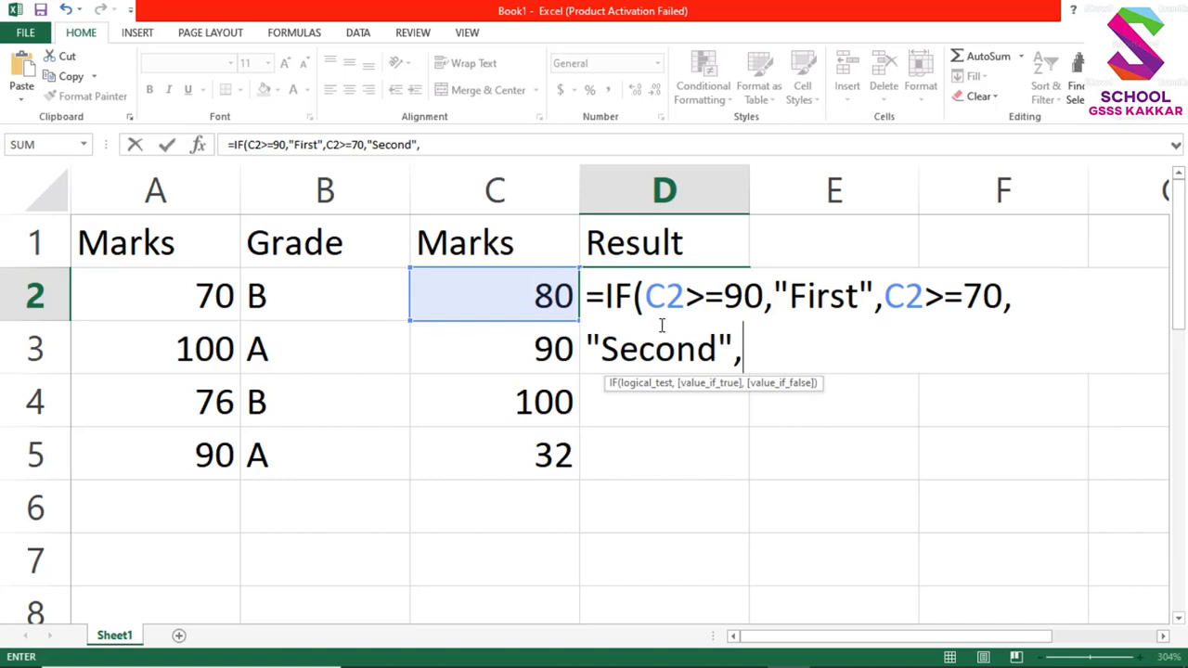
# - Add a nested IF to the D2 formula that returns "Third" when C2>=50
pyautogui.write('IF')
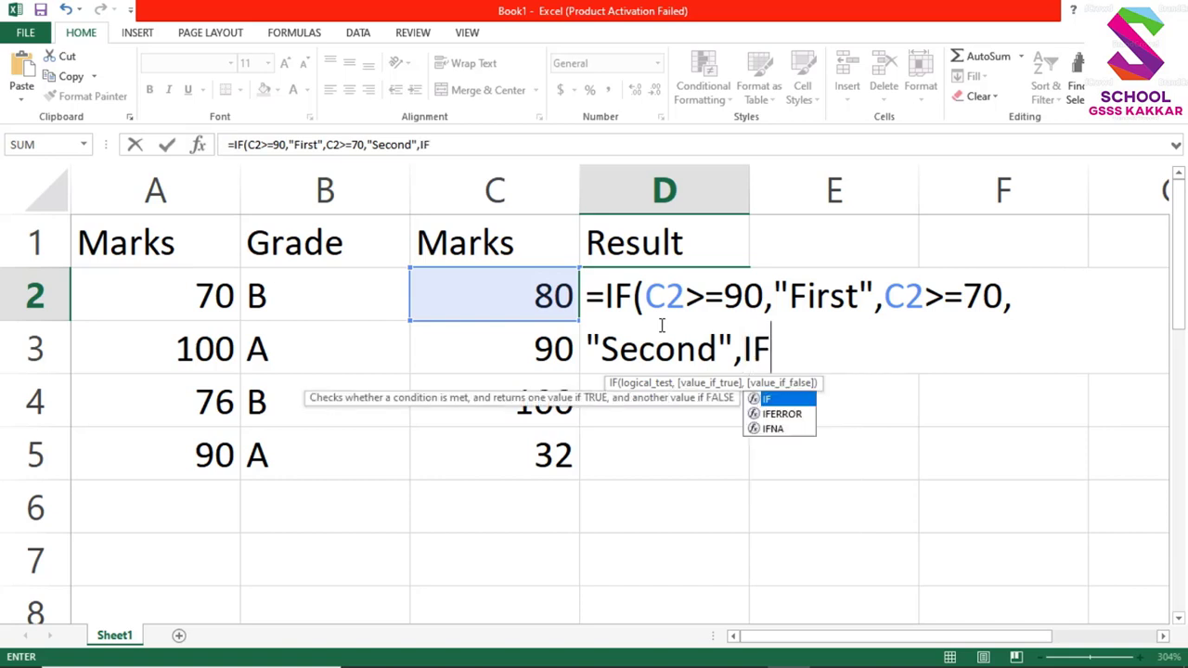
pyautogui.write('(C')
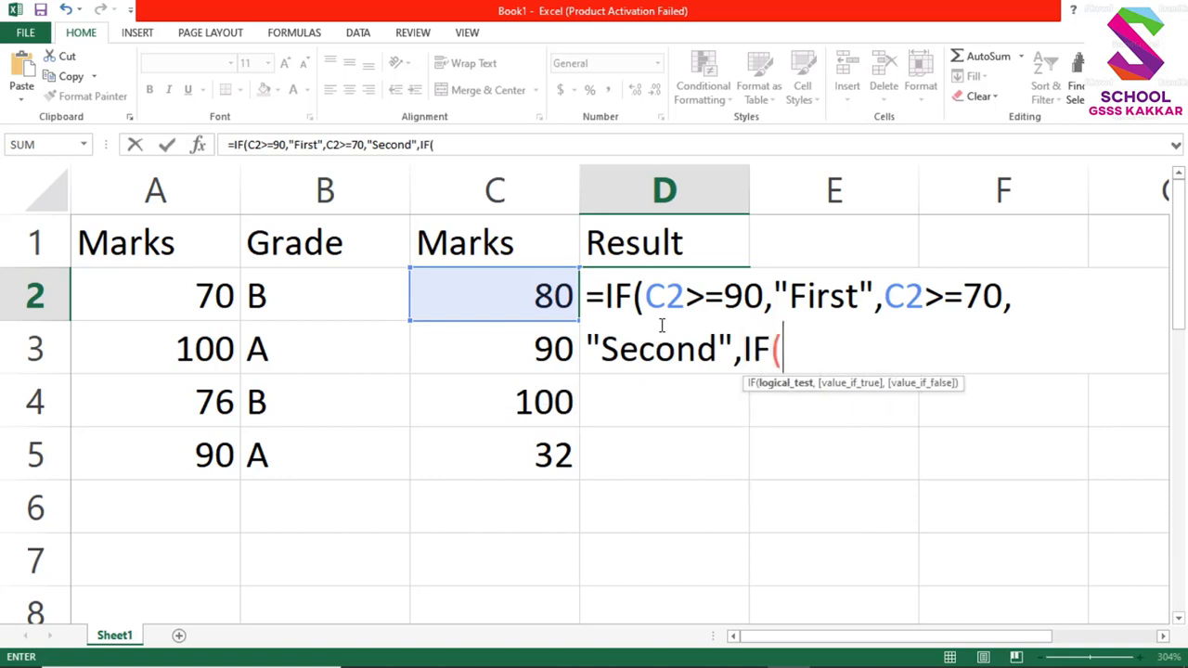
pyautogui.write('2>=')
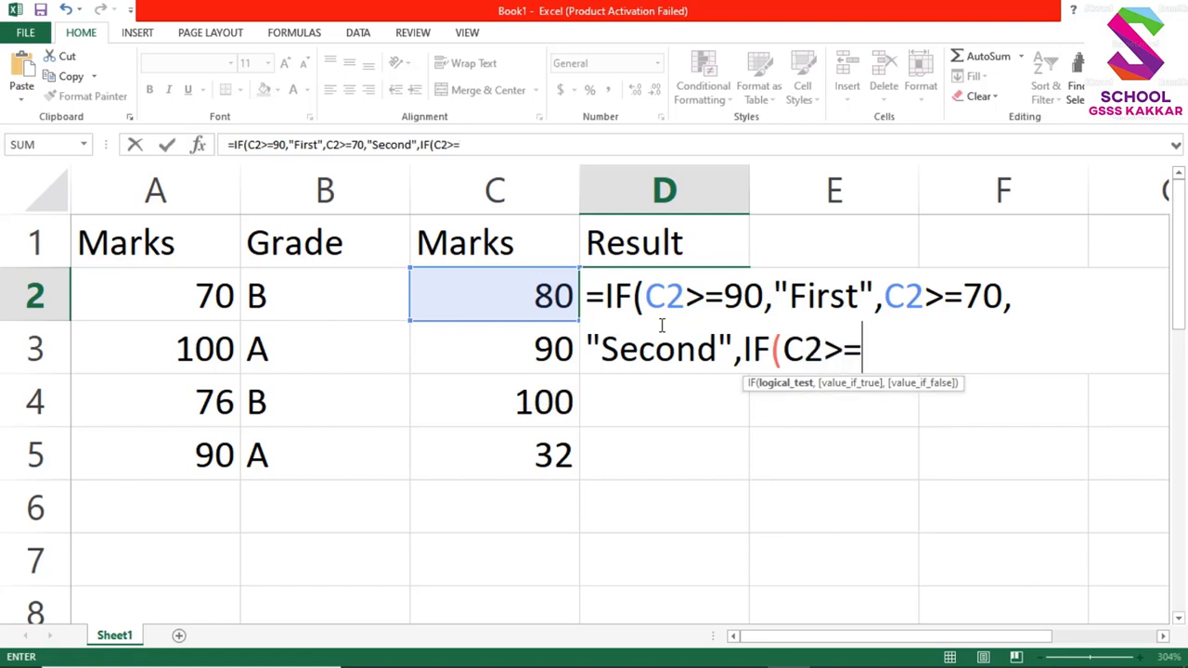
pyautogui.write('50')
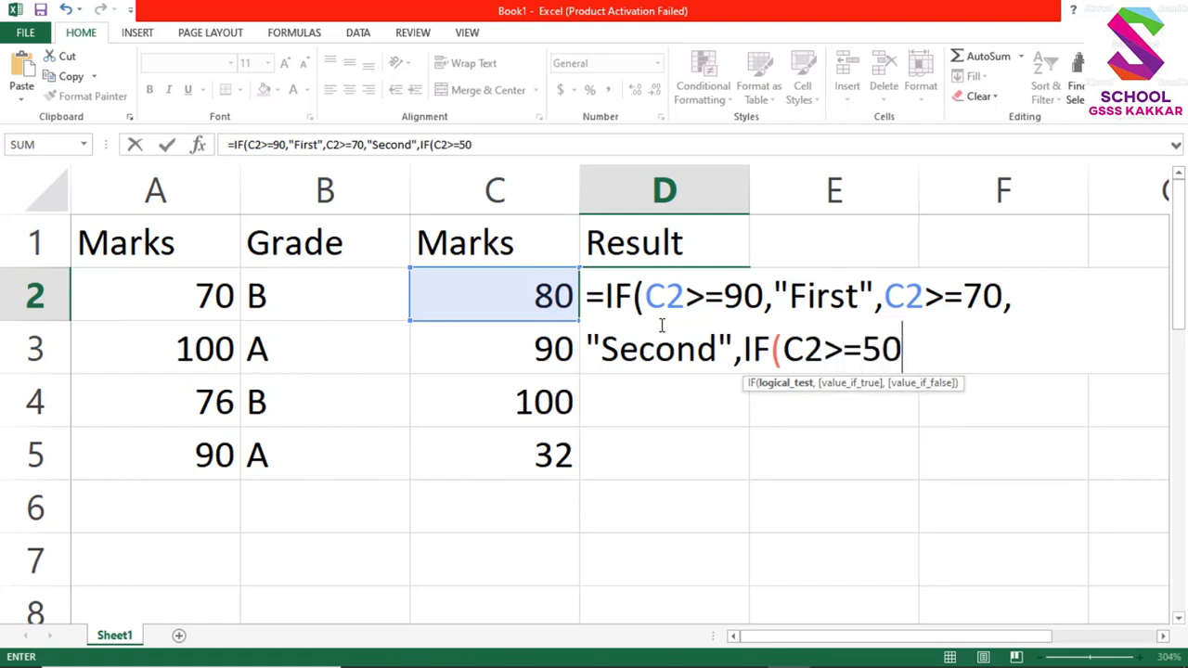
pyautogui.write(',')
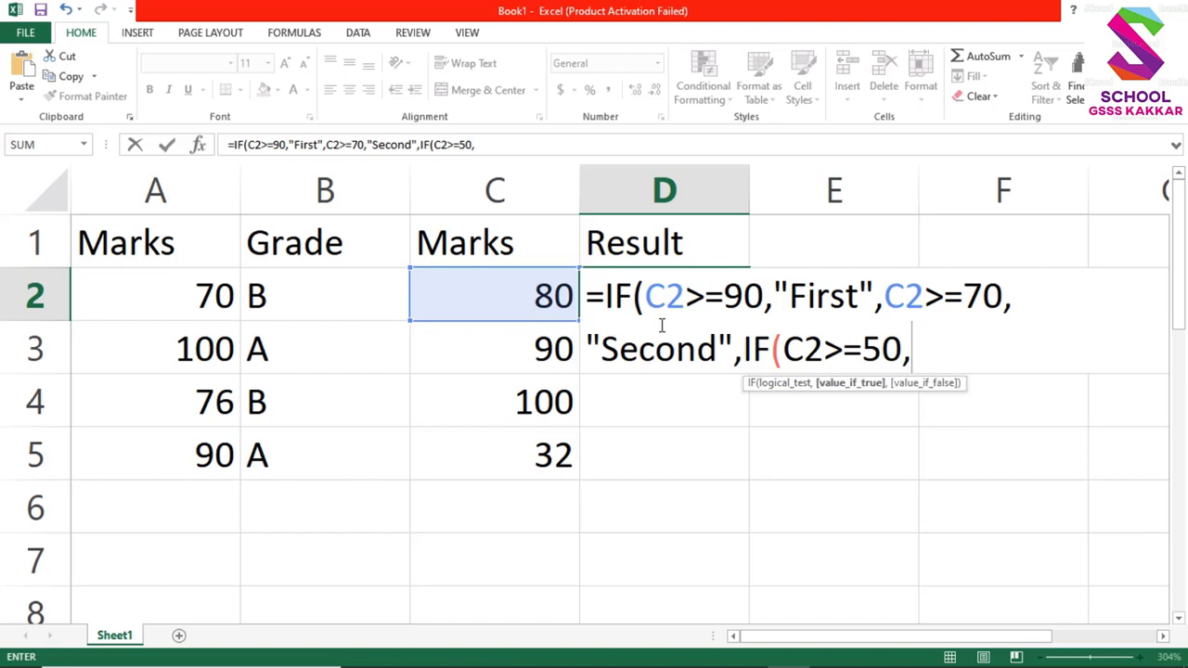
pyautogui.write('"Thir')
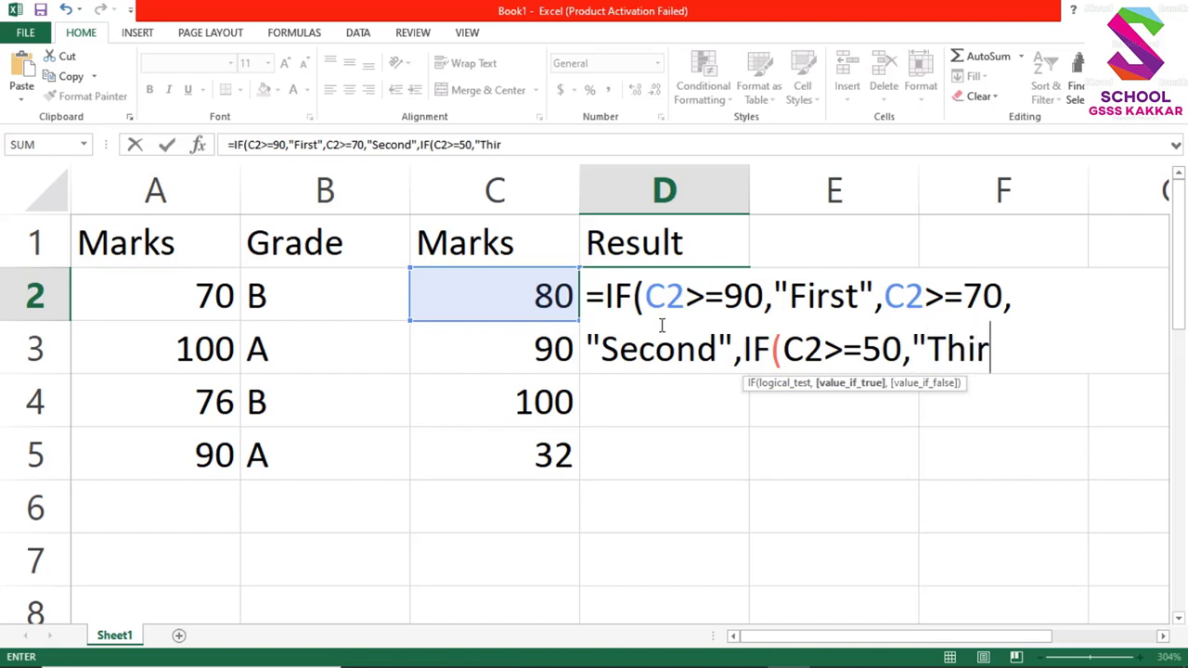
pyautogui.write('d",')
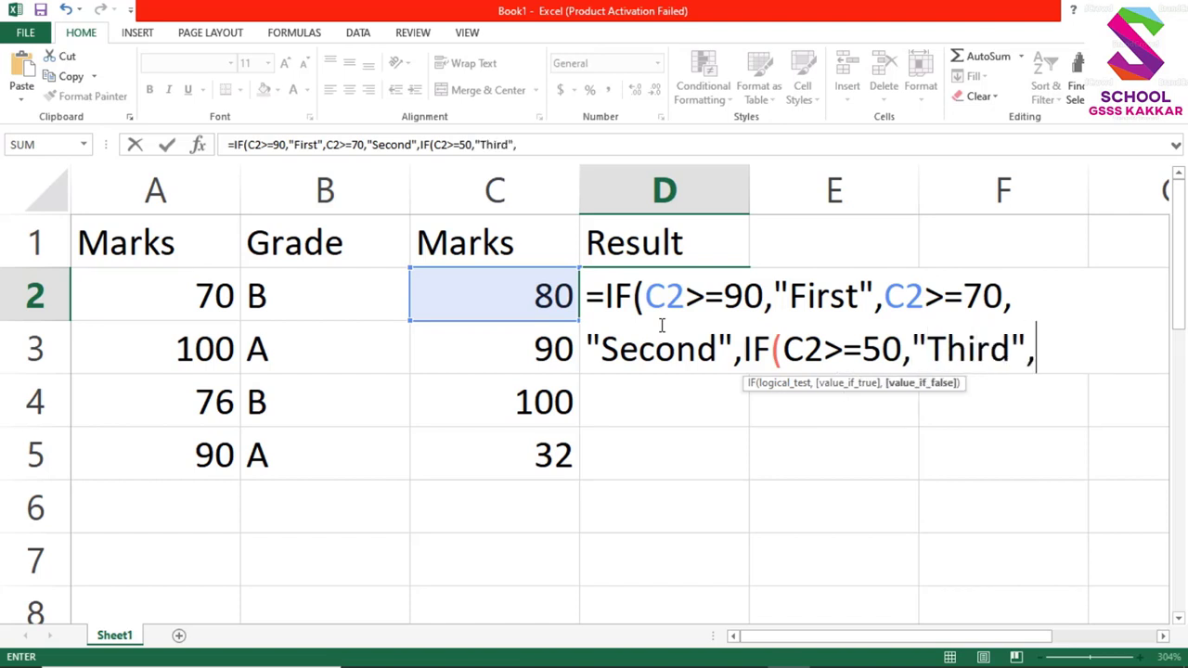
pyautogui.write('"P')
pyautogui.press('BackSpace')
pyautogui.press('BackSpace')
pyautogui.press('BackSpace')
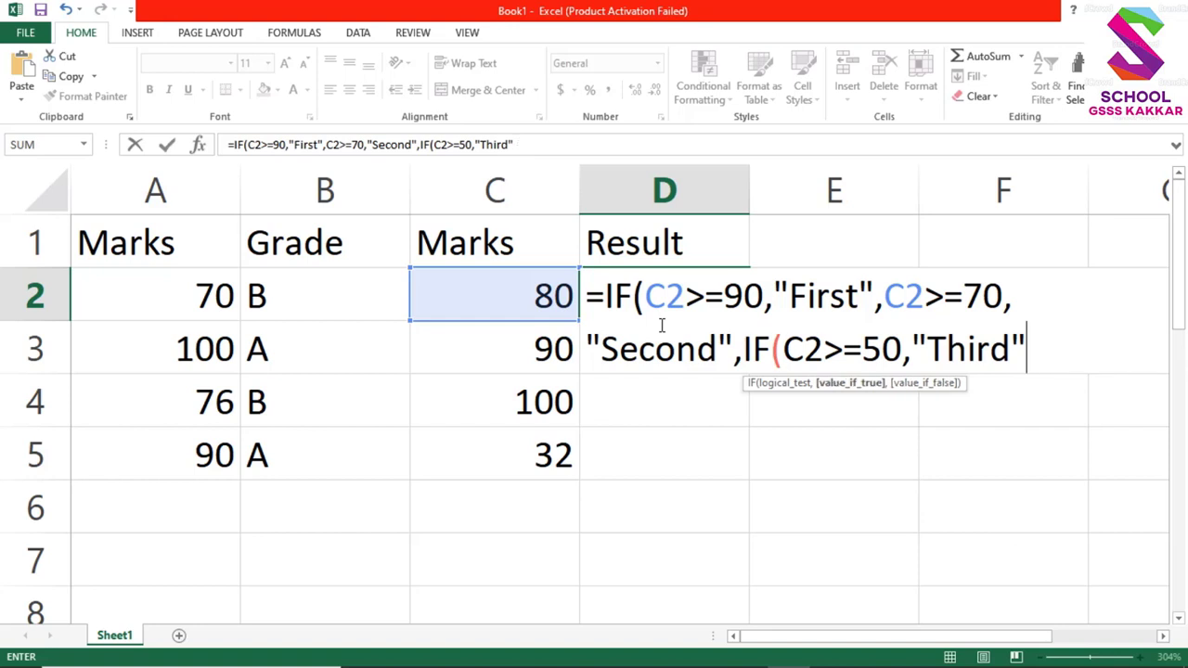
# - Nest another IF in the D2 formula returning "Pass" when C2>=33, otherwise "Fail", and add three closing parentheses
pyautogui.write(',IF')
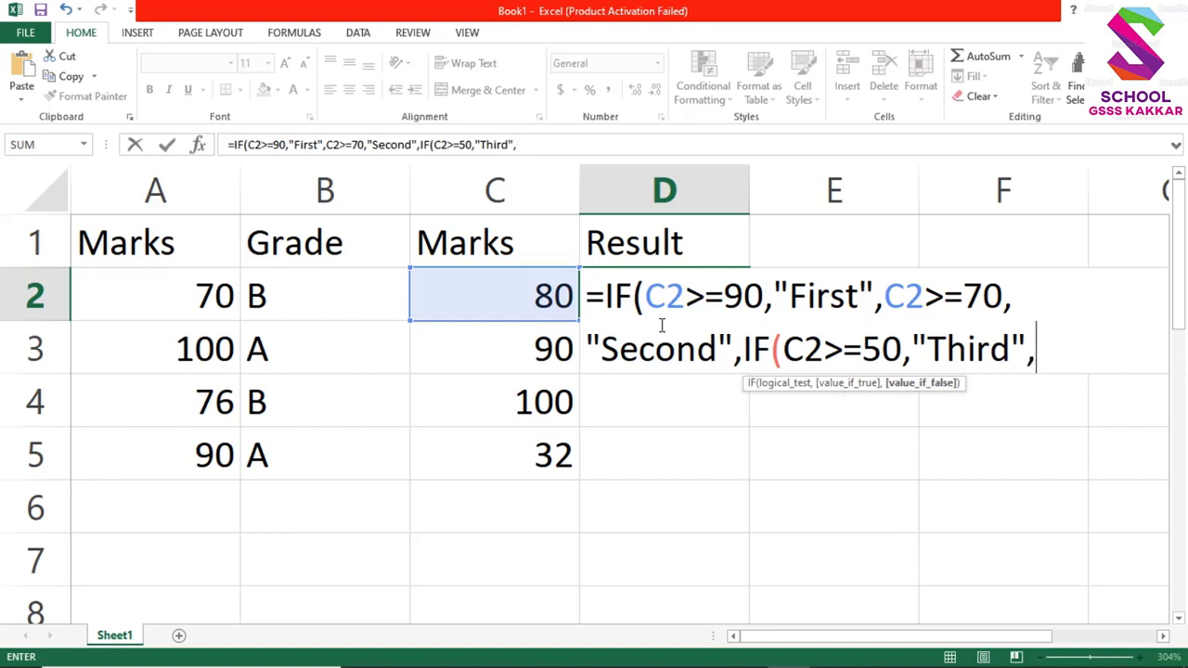
pyautogui.write('(C2>')
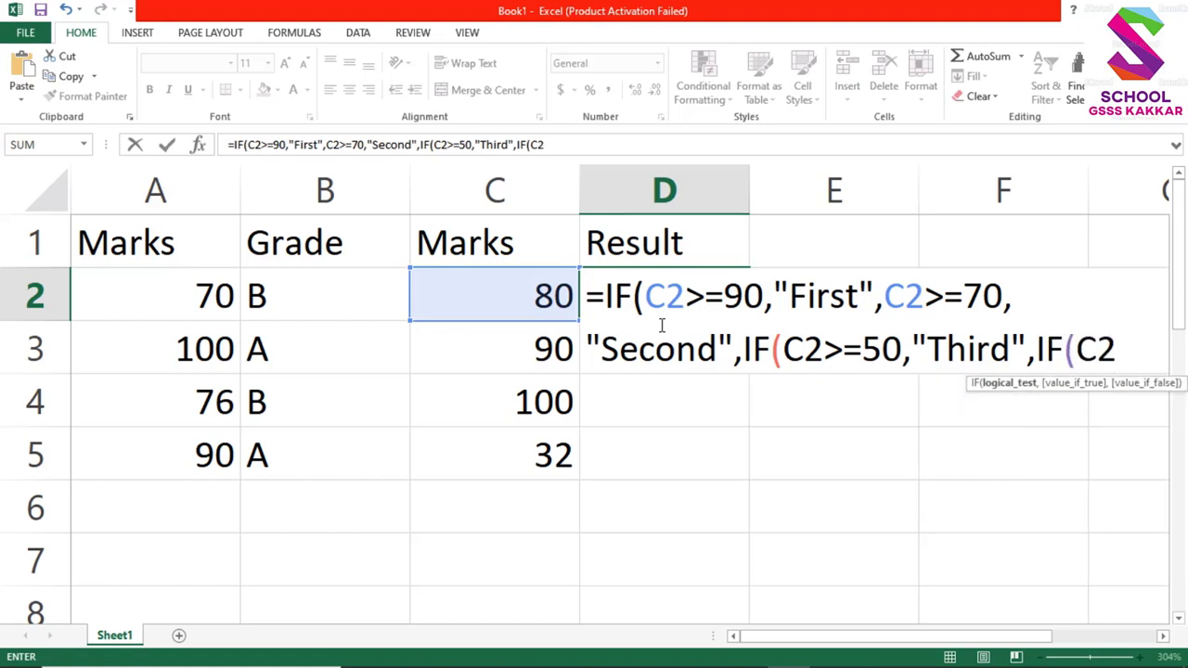
pyautogui.write('=33,')
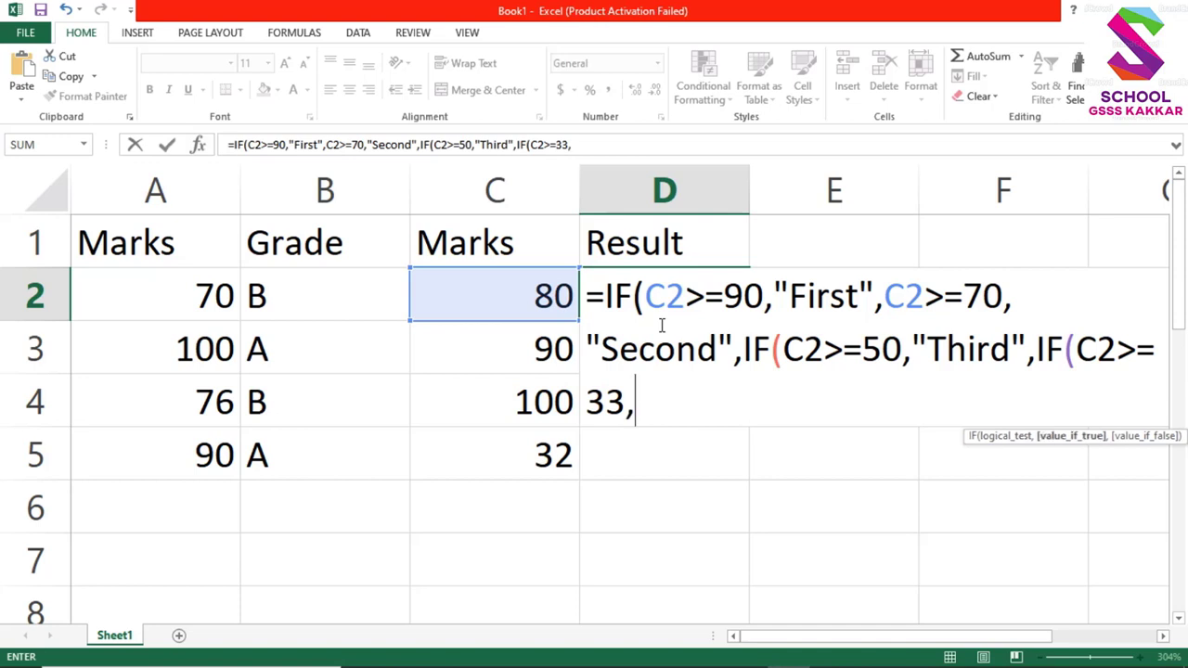
pyautogui.write('"Pass"')
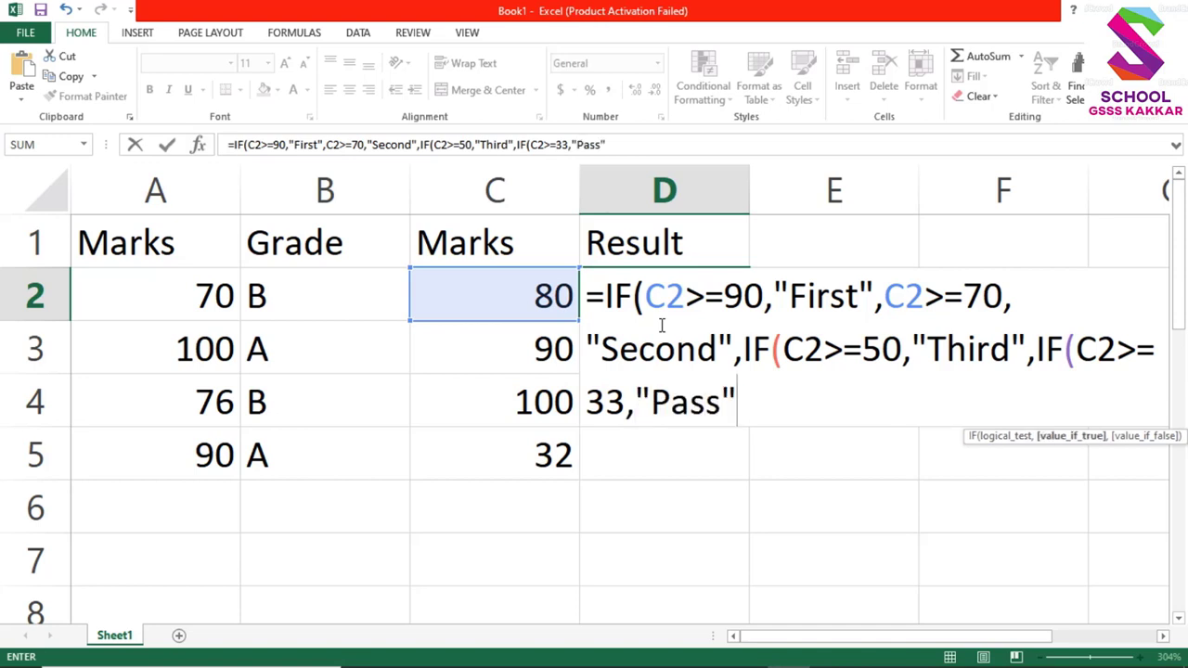
pyautogui.write(',"')
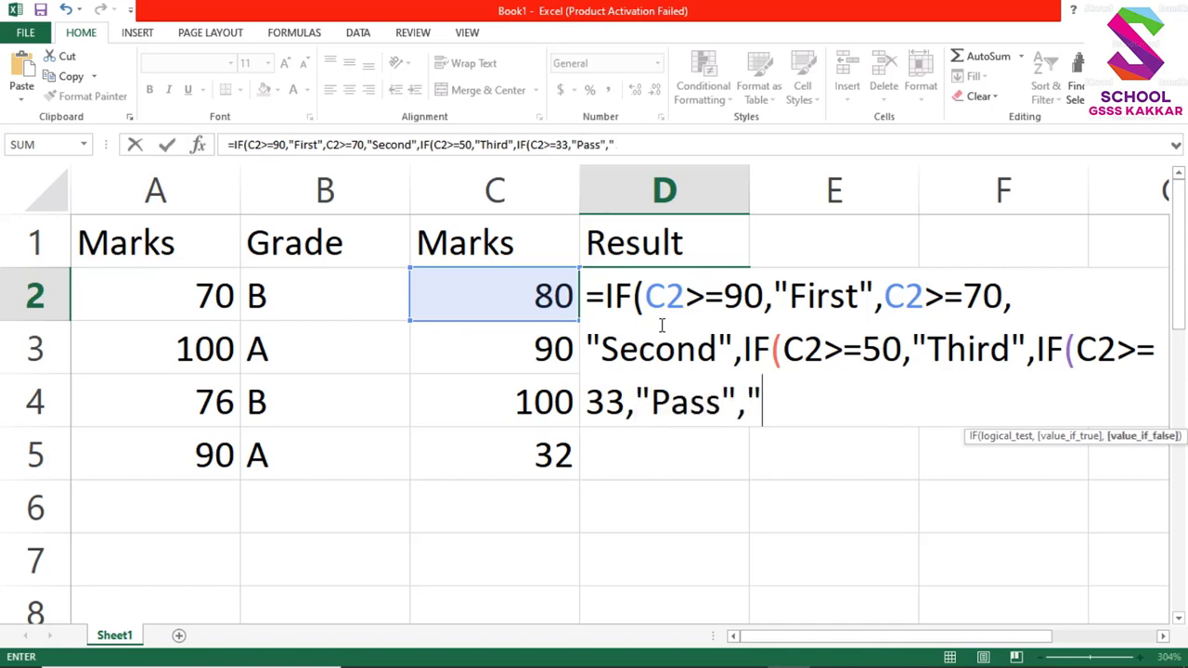
pyautogui.write('Fail"')
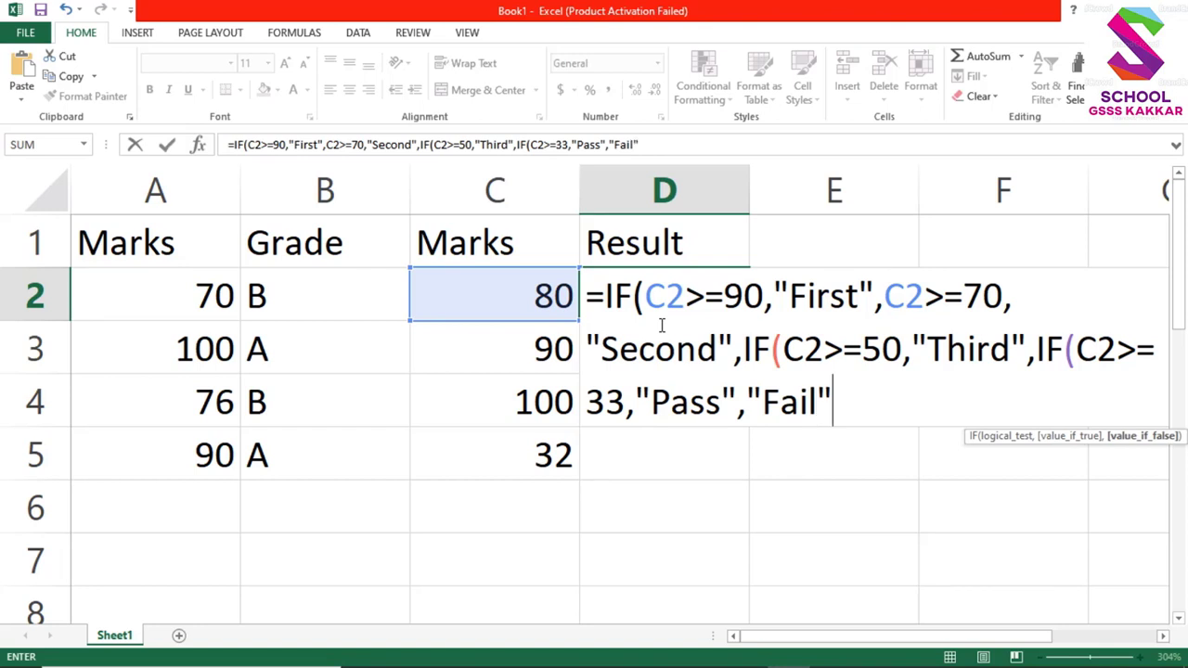
pyautogui.write(')')
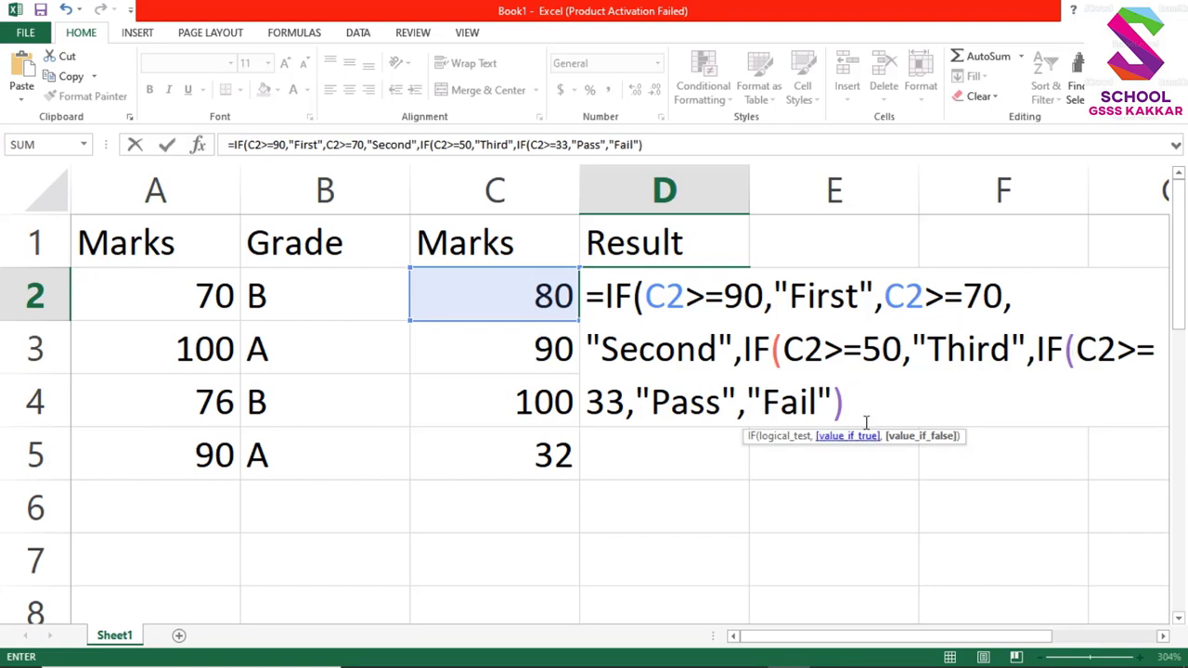
pyautogui.write(')')
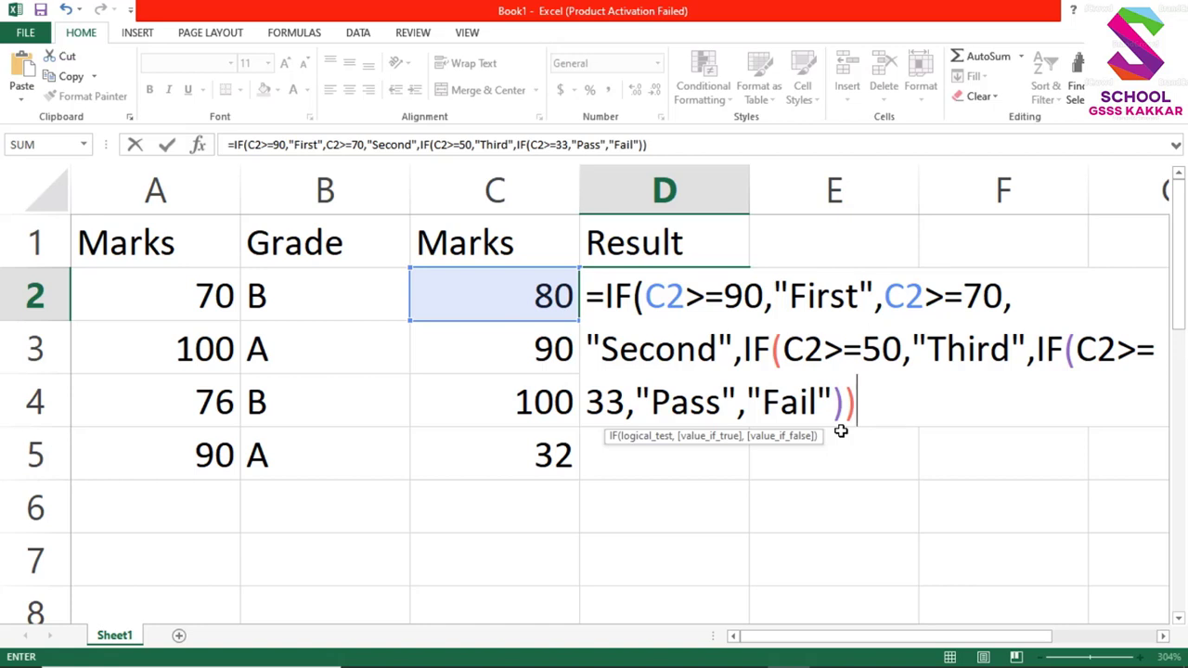
pyautogui.write(')')
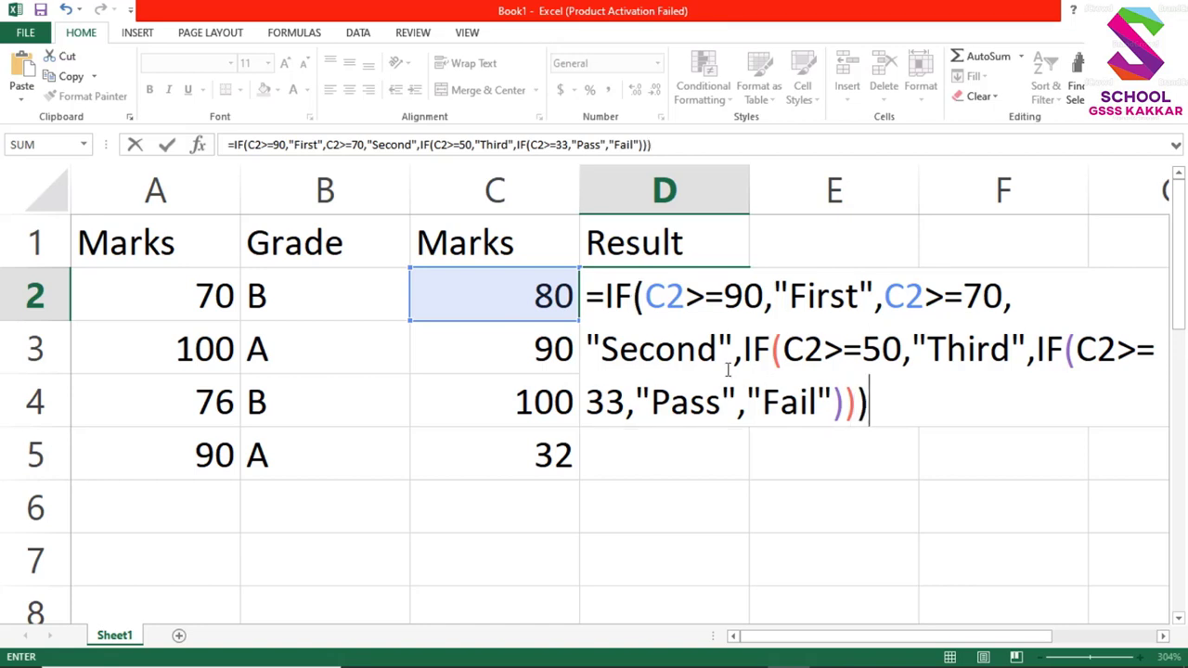
# - Try to commit the nested IF formula in cell D2
pyautogui.press('Return')
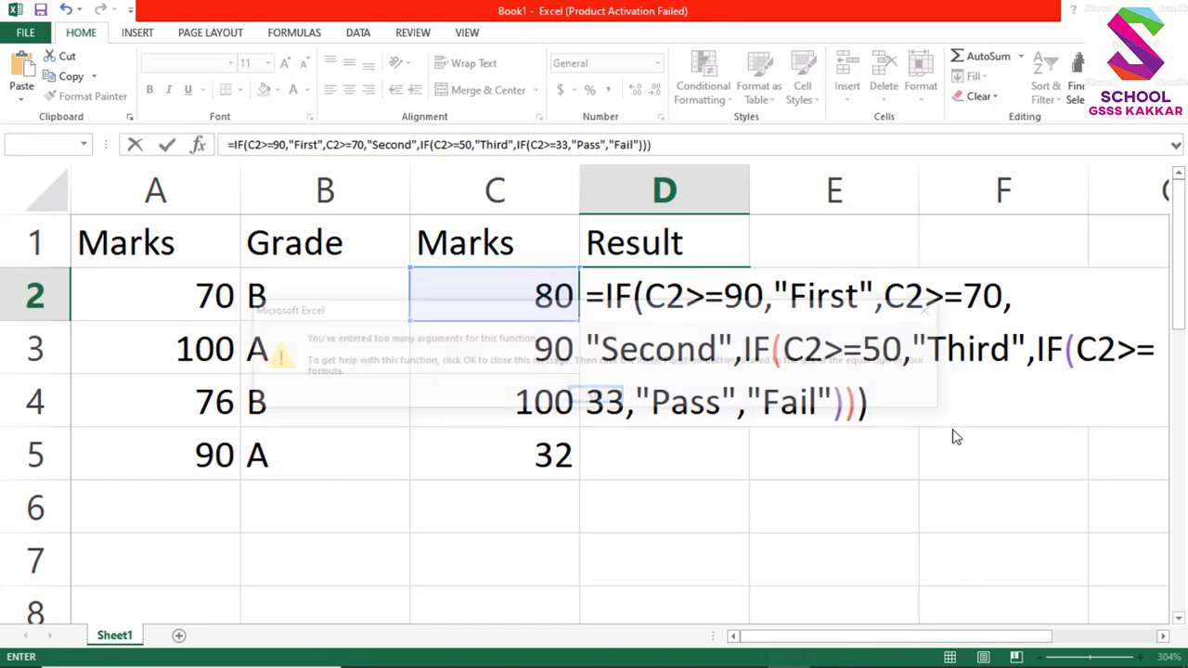
pyautogui.click(597, 398)
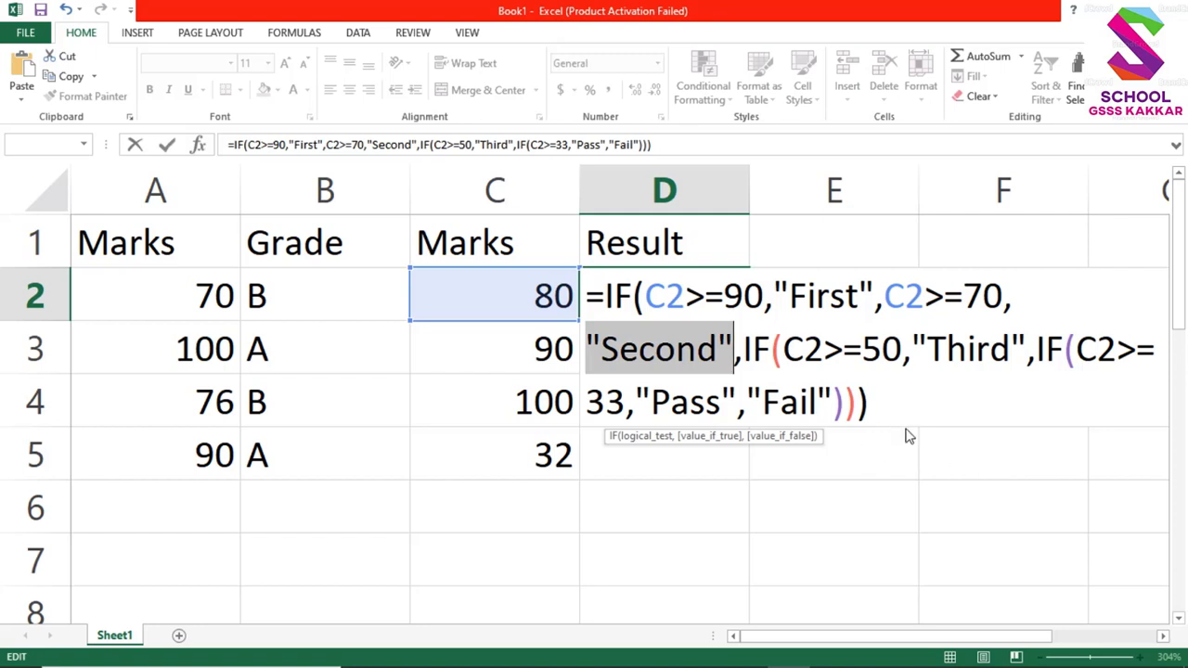
pyautogui.press('Return')
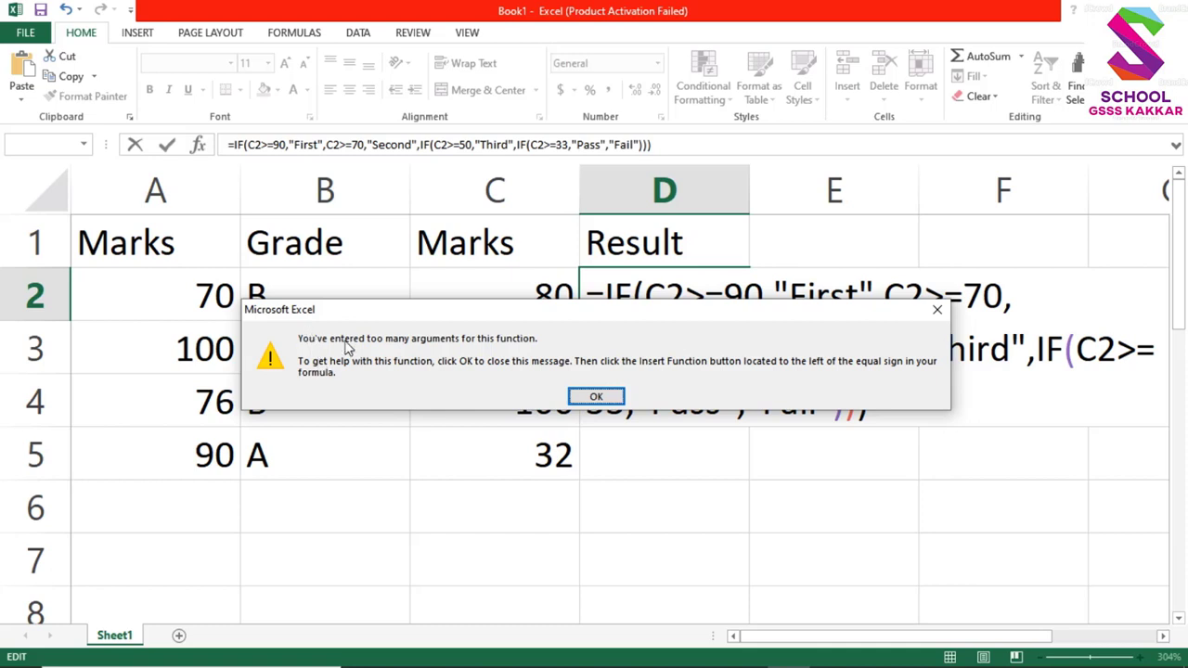
pyautogui.click(599, 398)
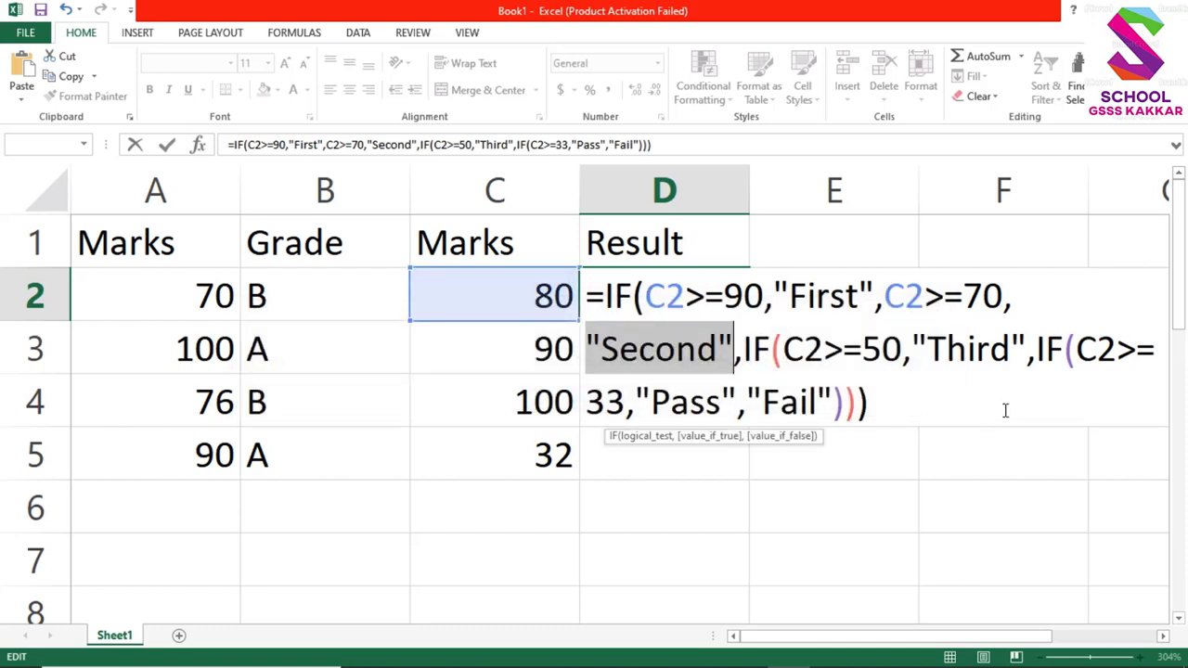
# - Insert the missing IF( before C2>=70 in the D2 formula, add a fourth closing parenthesis, and commit it
pyautogui.click(876, 295)
pyautogui.press('Right')
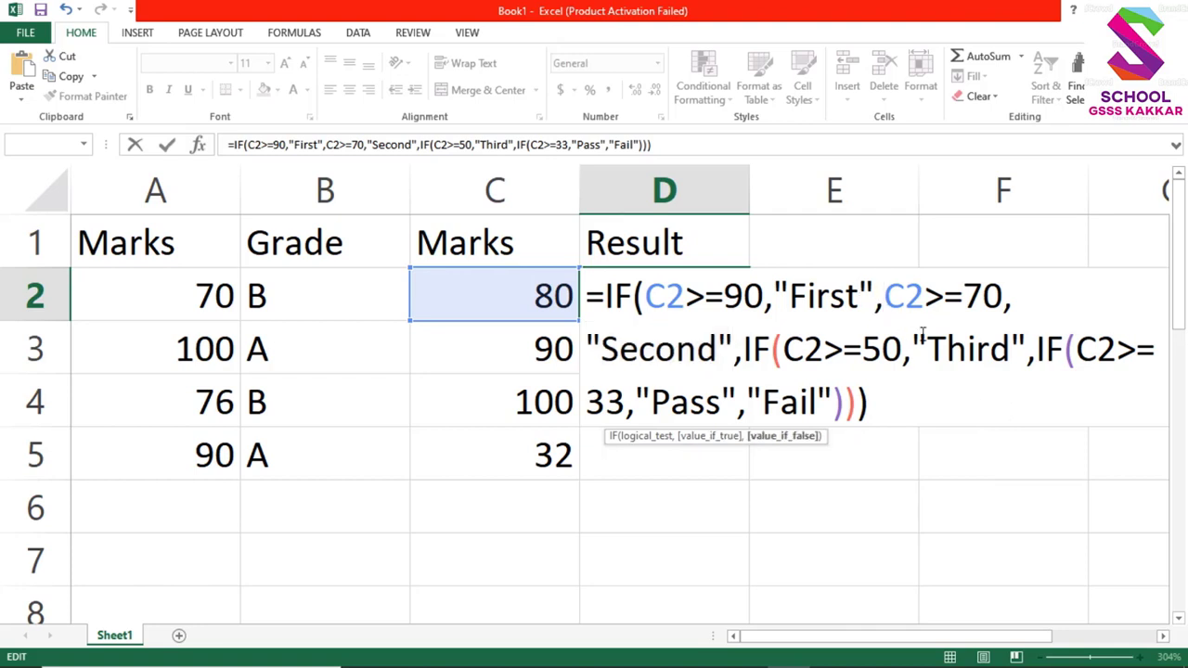
pyautogui.write('IF(')
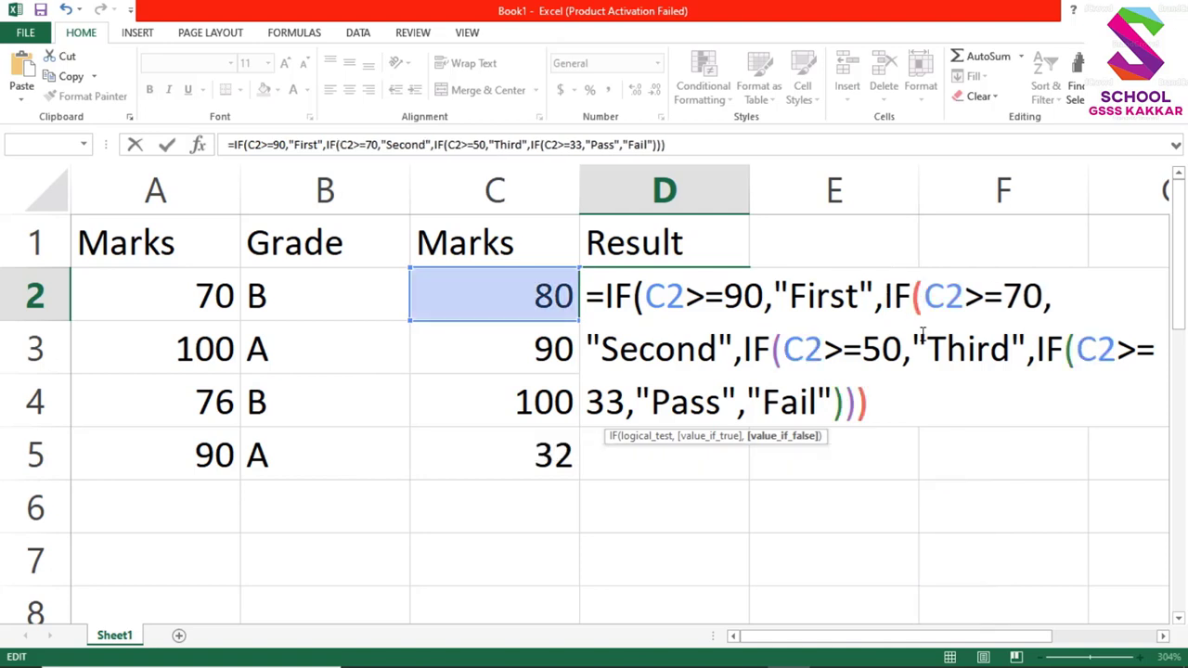
pyautogui.click(874, 403)
pyautogui.write(')')
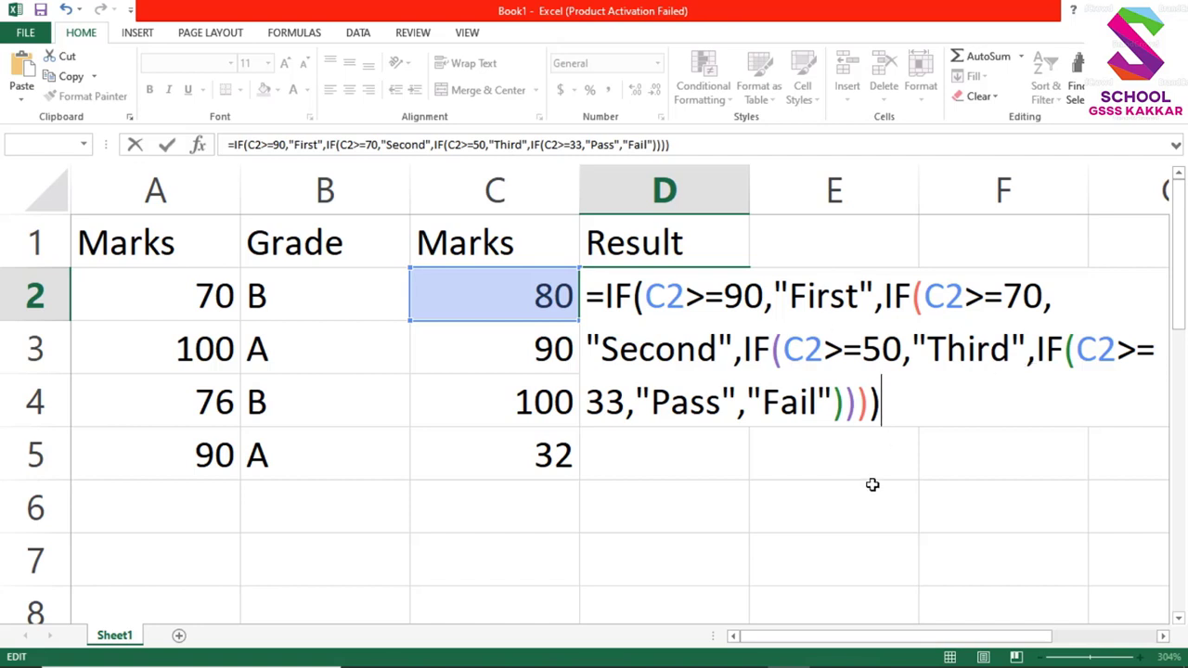
pyautogui.press('Return')
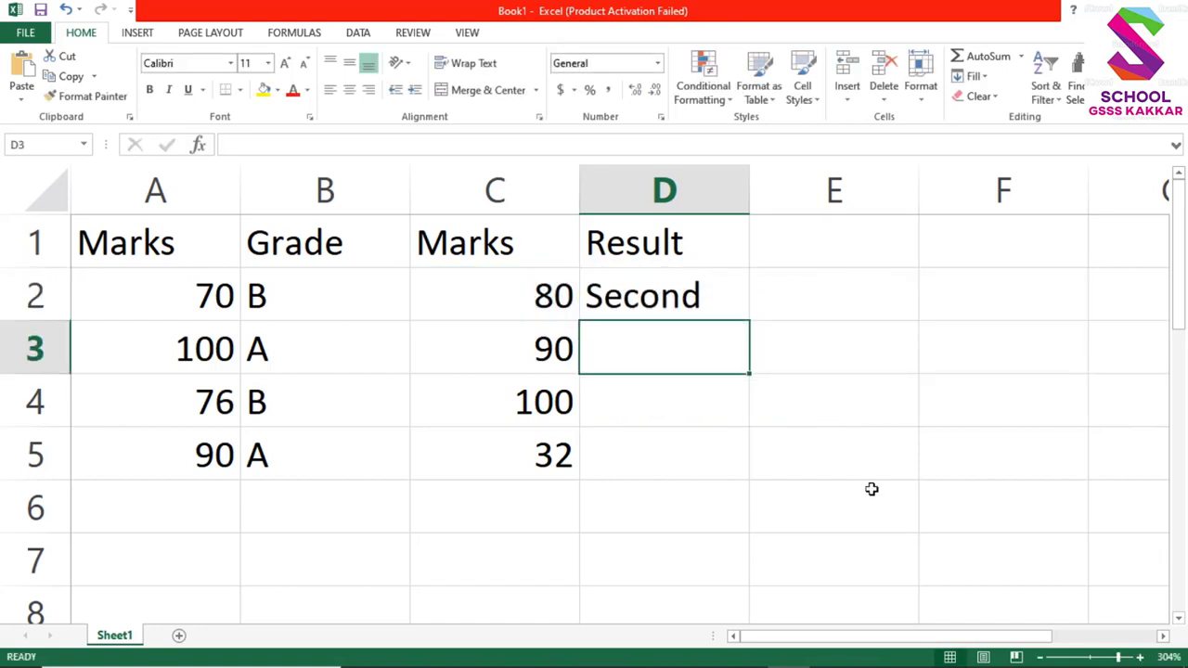
# - Fill the D2 formula down through D5 and review the conditions in D2
pyautogui.click(678, 294)
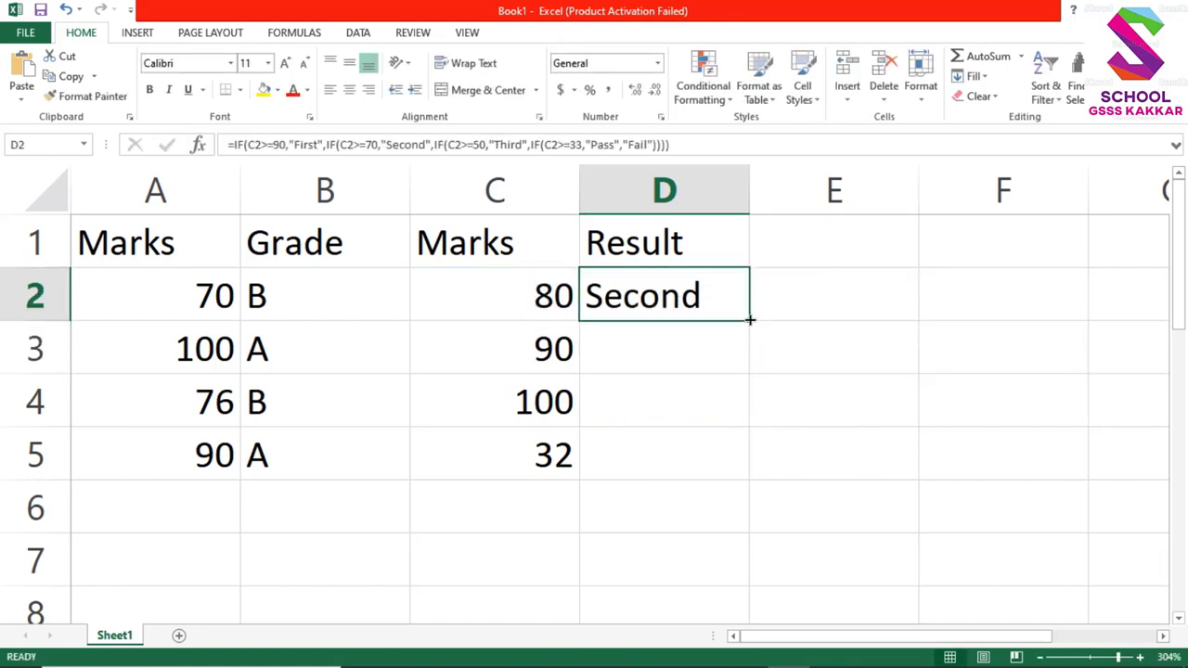
pyautogui.moveTo(749, 319); pyautogui.dragTo(728, 473)
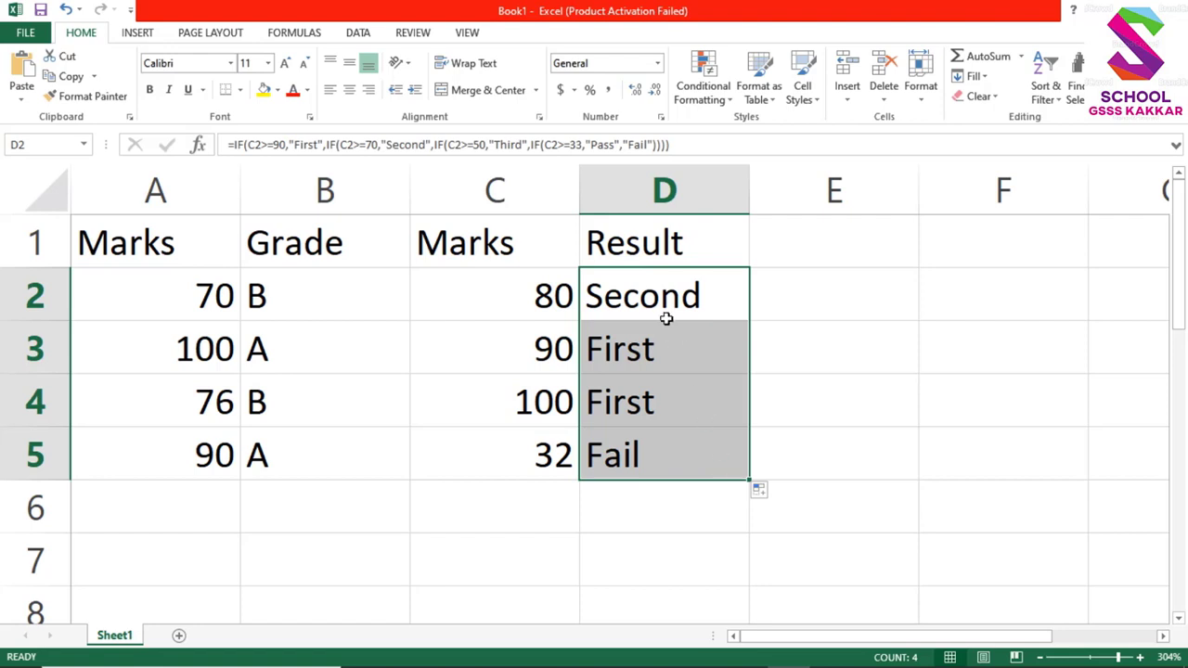
pyautogui.doubleClick(662, 307)
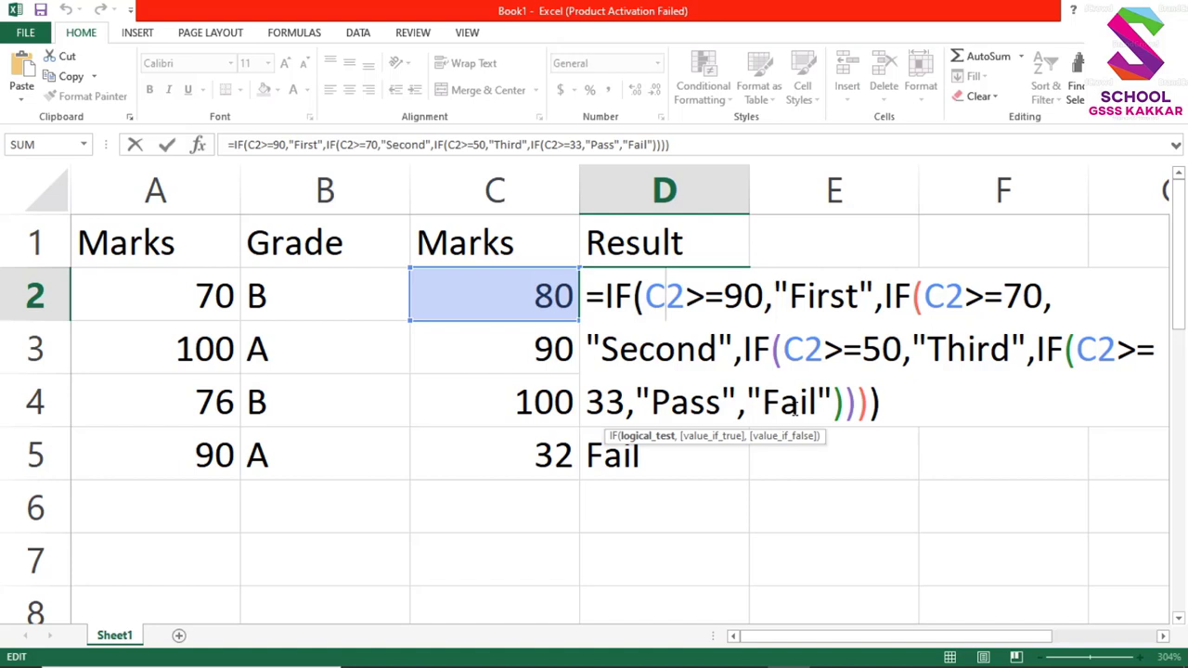
pyautogui.click(677, 493)
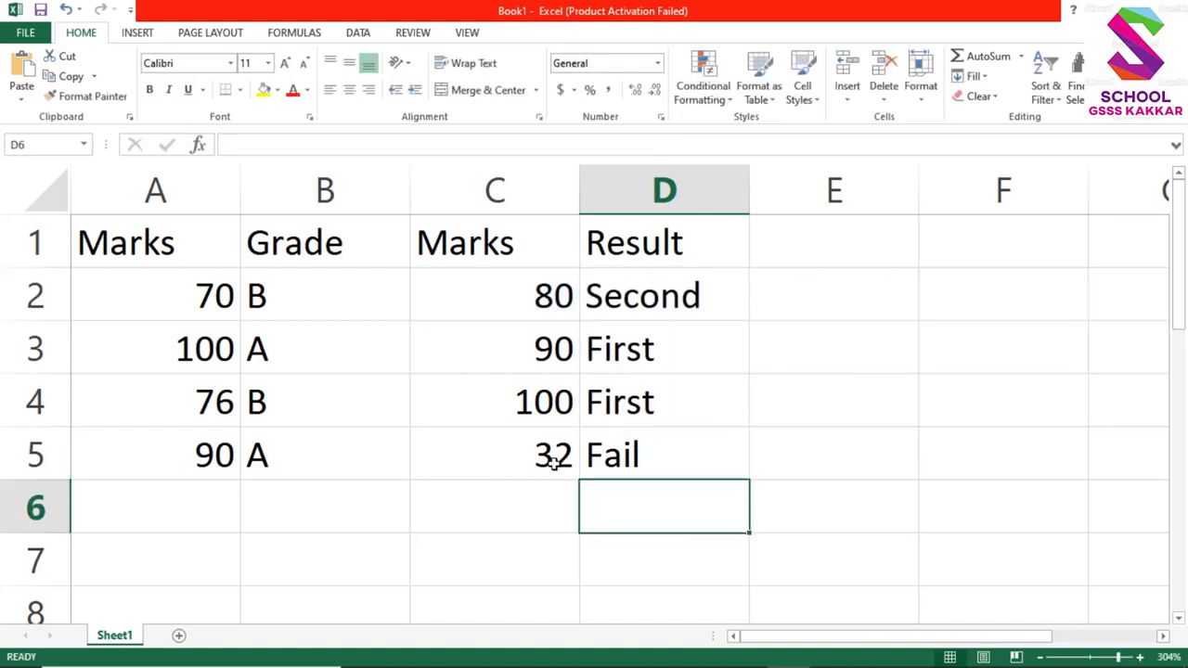
# - Change the mark in C4 to 30 and check the result formulas in D4 and D2
pyautogui.click(546, 406)
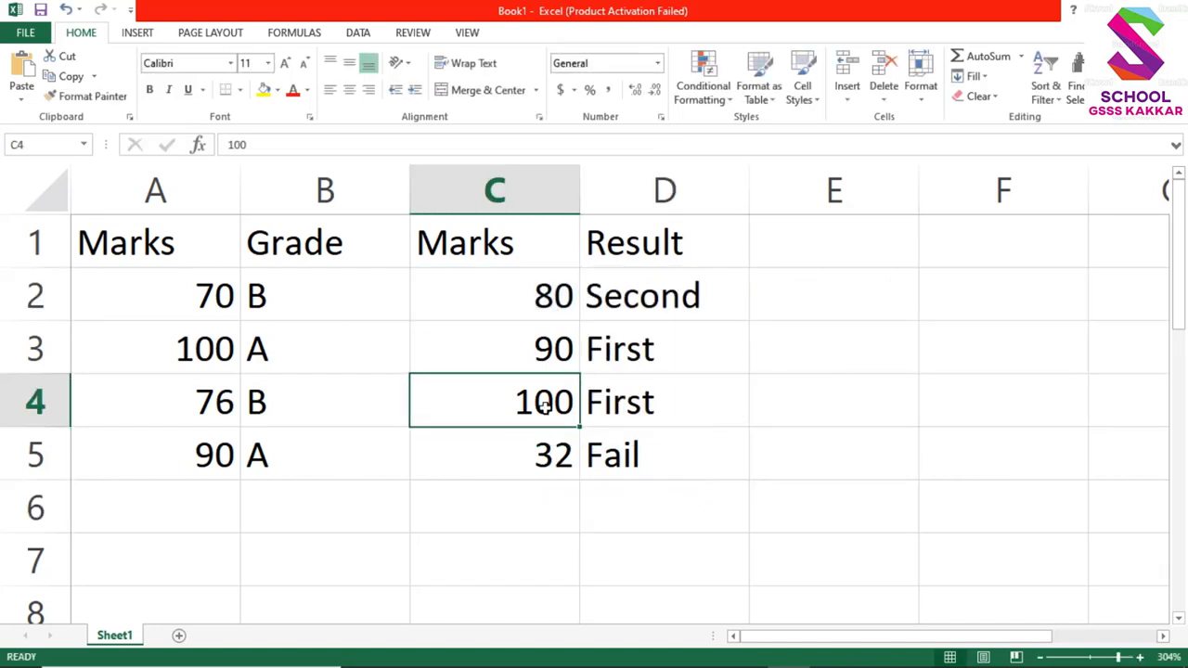
pyautogui.write('30')
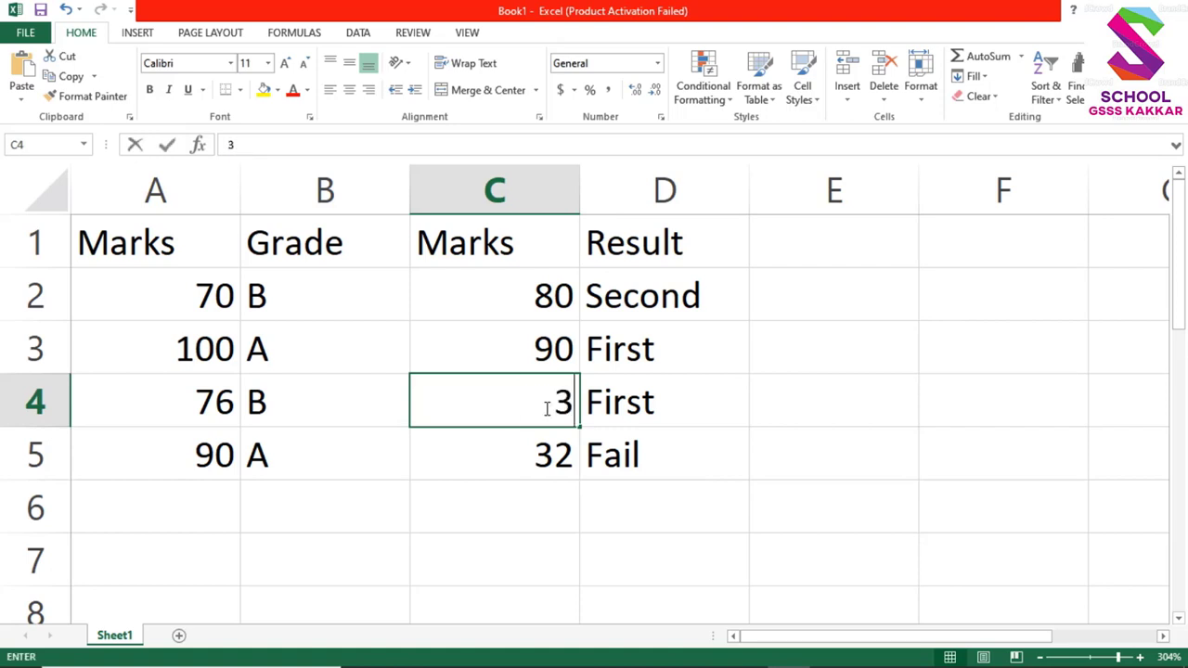
pyautogui.click(764, 427)
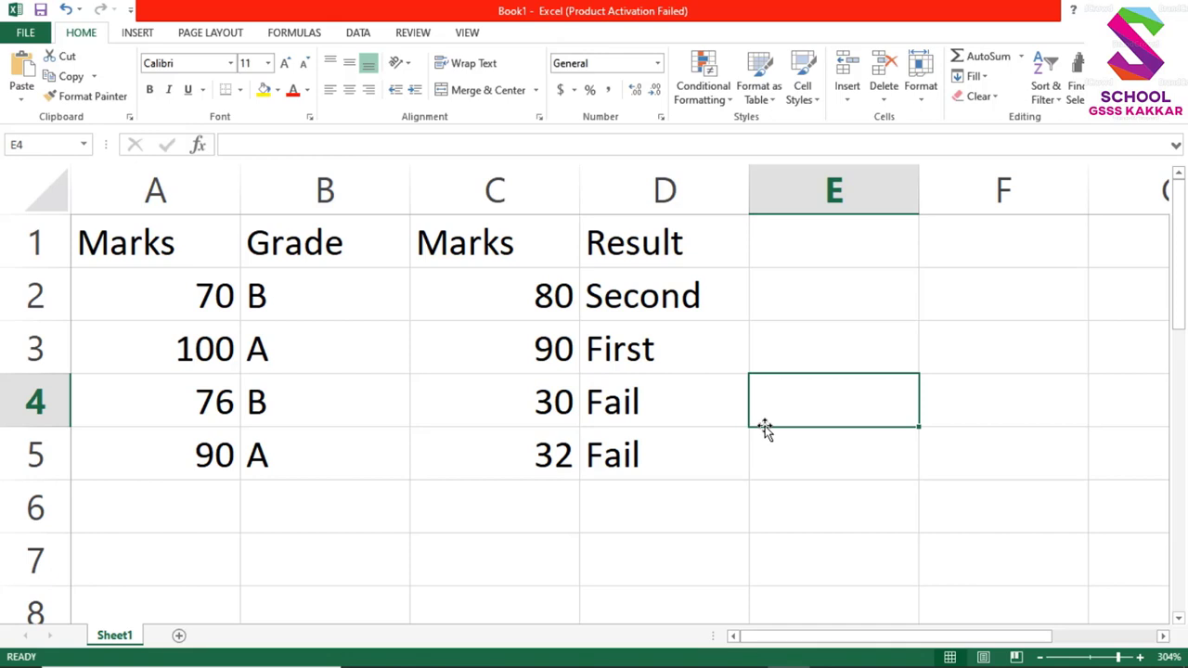
pyautogui.click(680, 403)
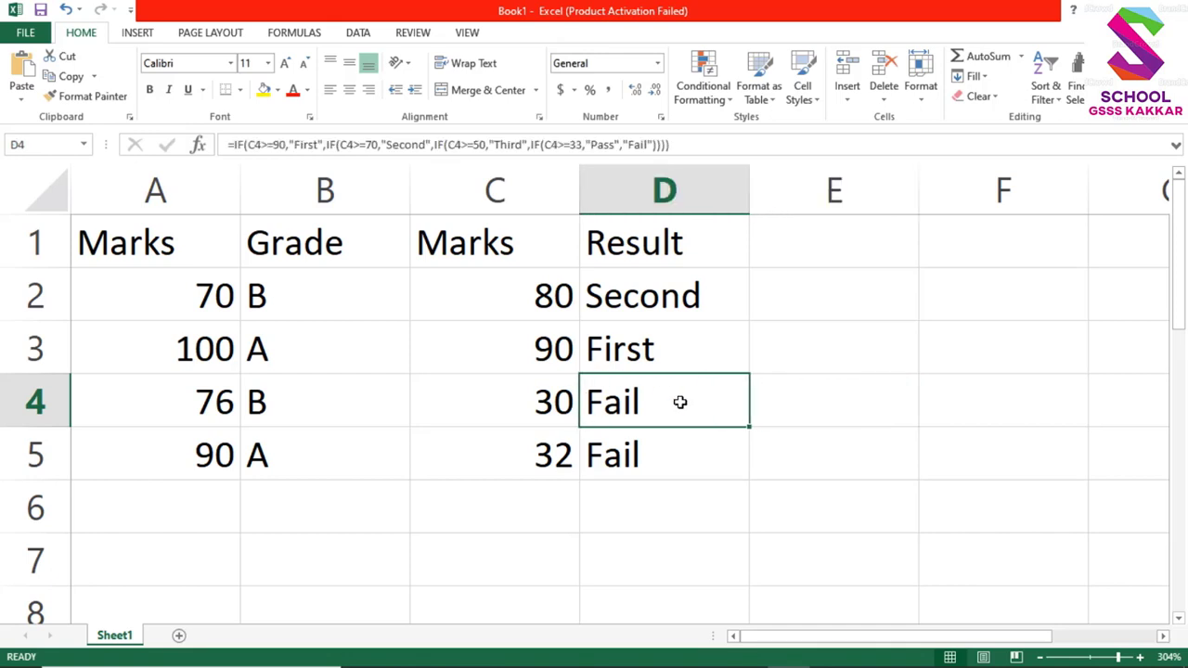
pyautogui.click(685, 309)
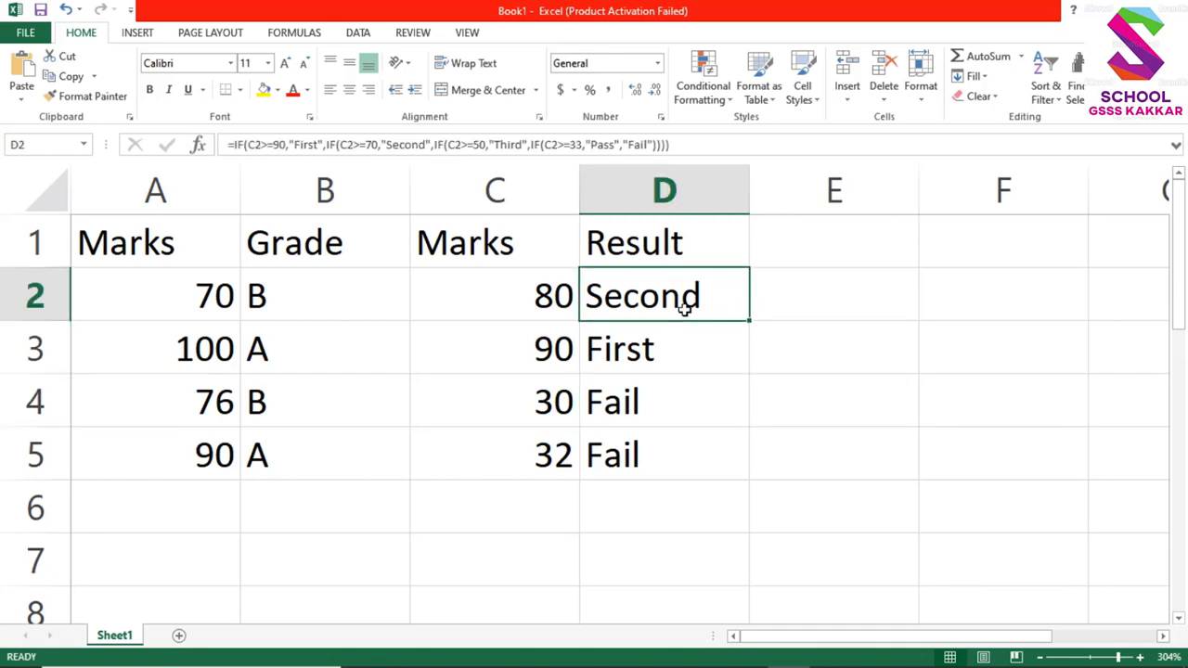